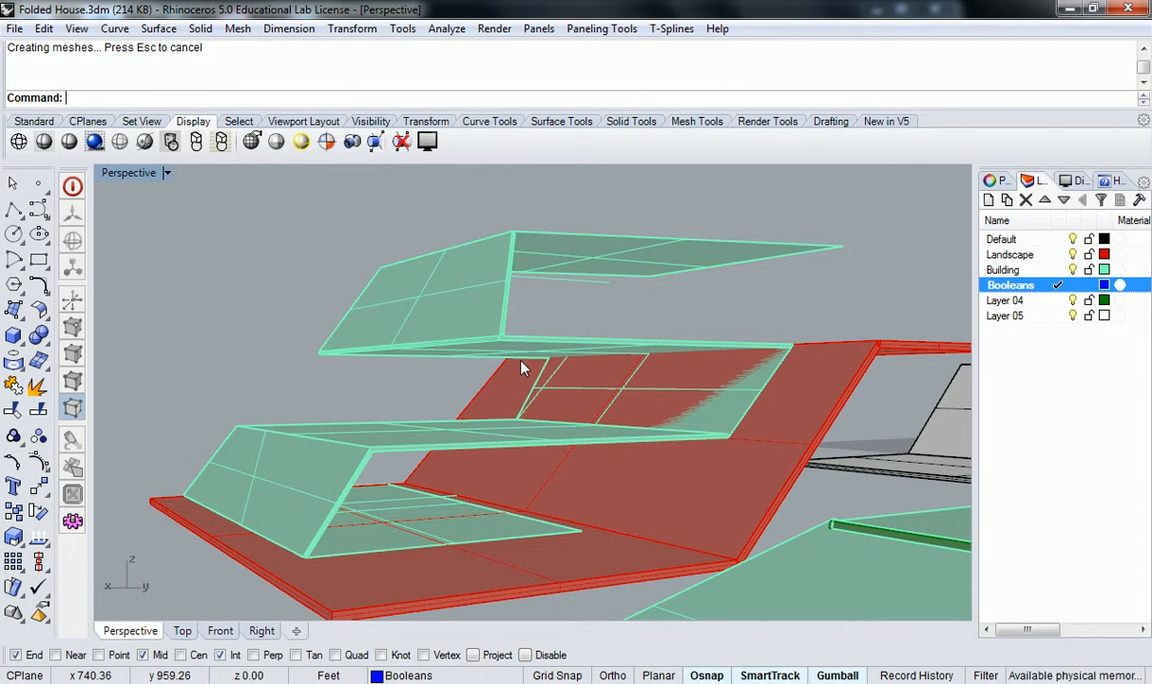
Inspect the folded house by selecting its roof surface, upper folded slab and landscape in turn, then clear the selection
right_drag(540, 308, 496, 340)
right_drag(500, 247, 608, 340)
click(536, 287)
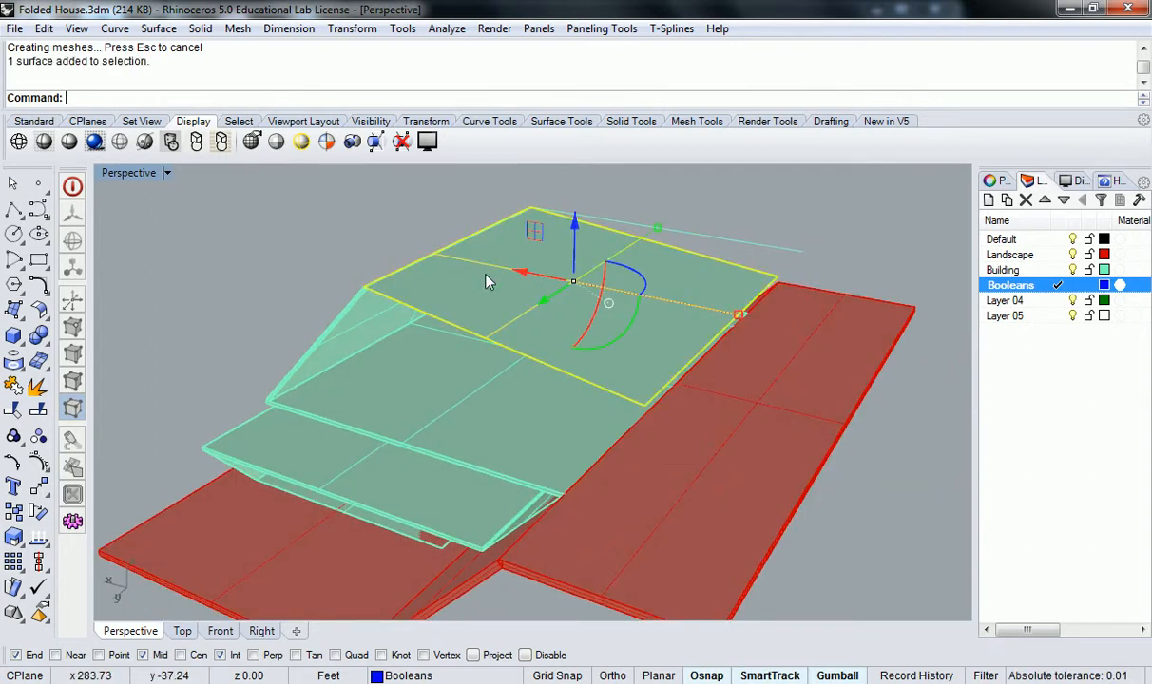
click(357, 344)
right_drag(375, 391, 612, 440)
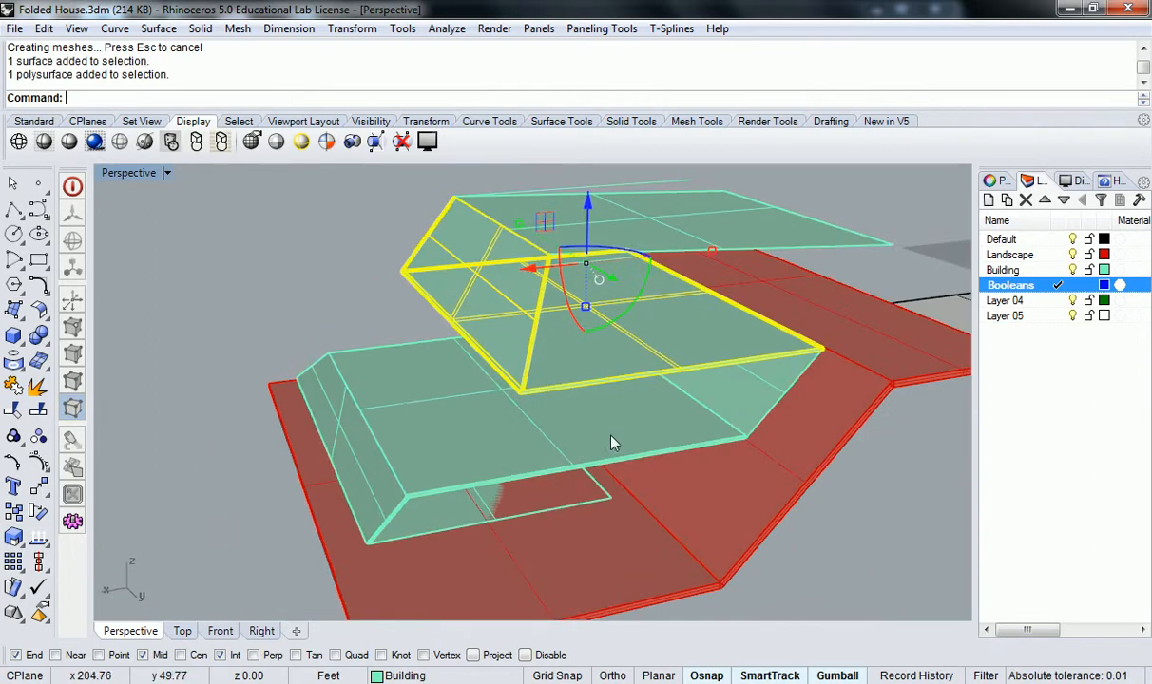
right_drag(681, 432, 806, 501)
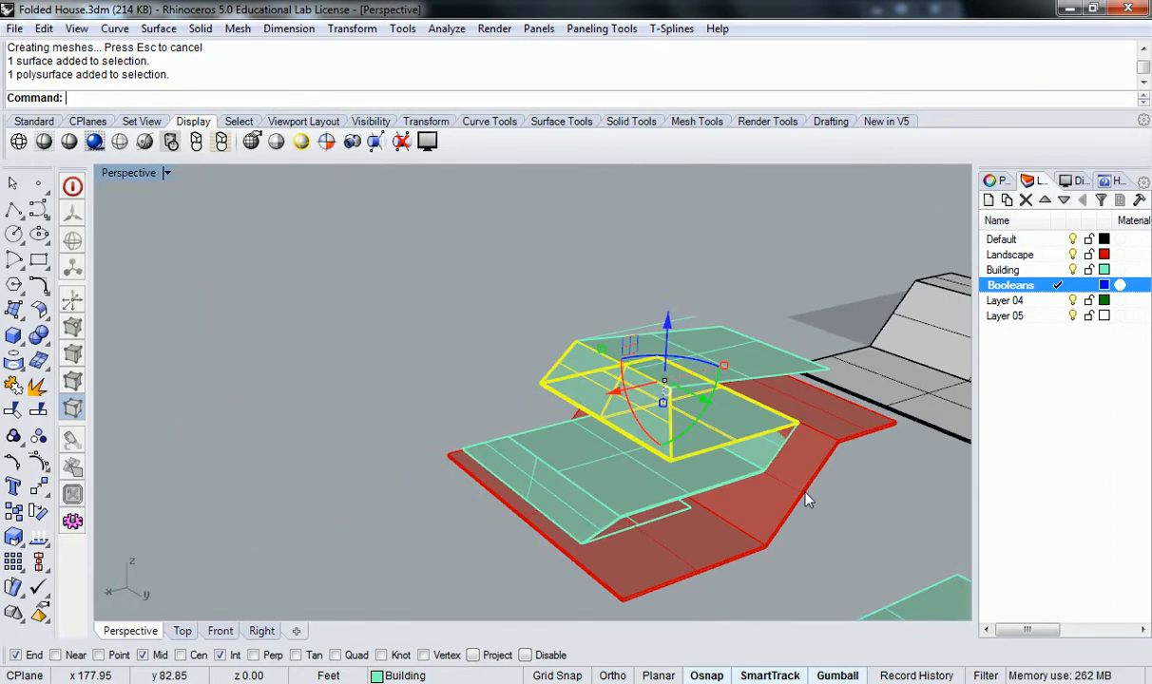
click(804, 490)
scroll(806, 485, up, 2)
right_drag(812, 496, 691, 390)
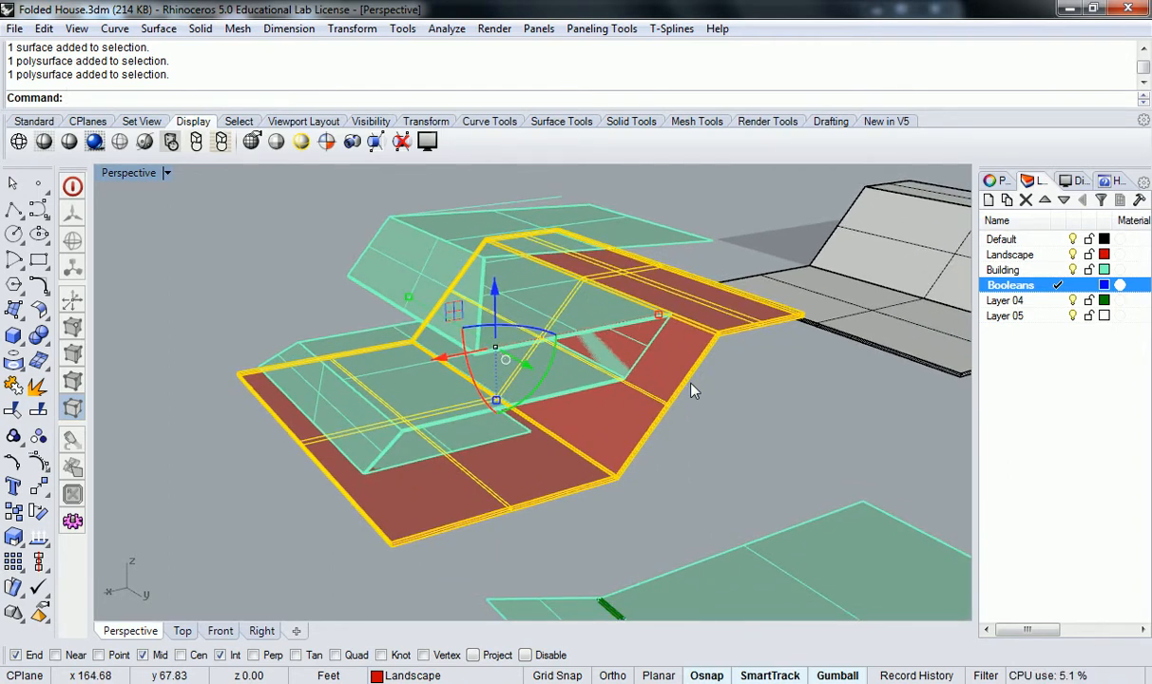
shift+right_drag(725, 372, 779, 397)
click(756, 471)
Examine the open sides between the building's folded slabs from several angles
shift+right_drag(753, 473, 586, 335)
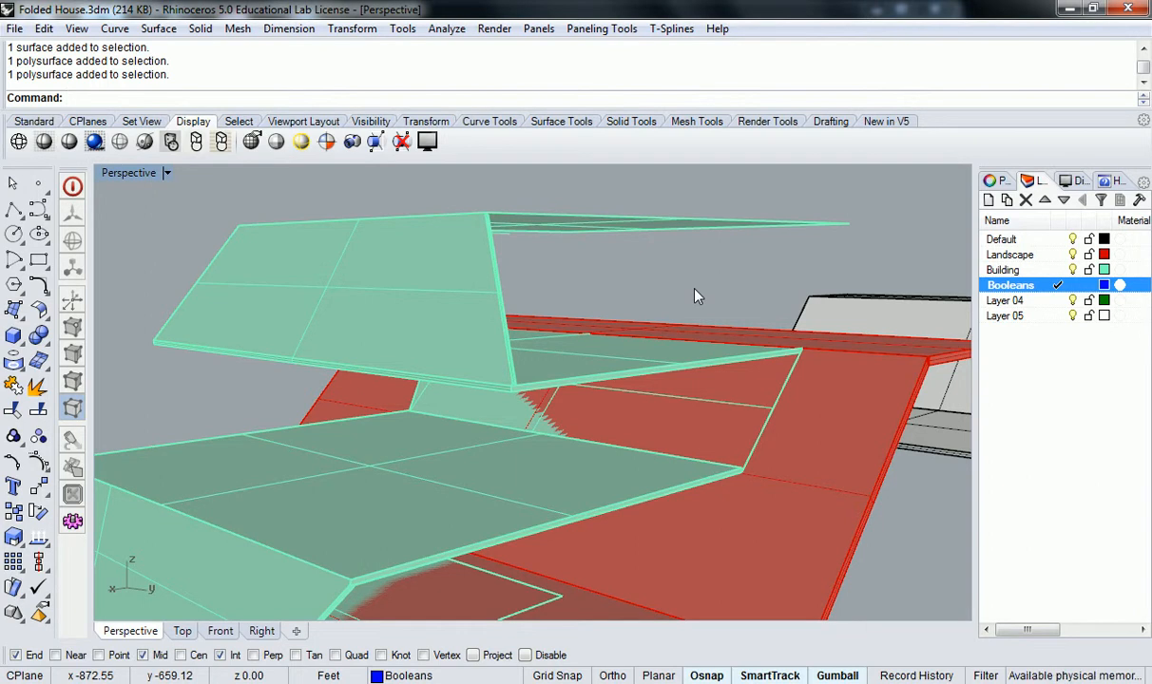
right_drag(694, 297, 681, 372)
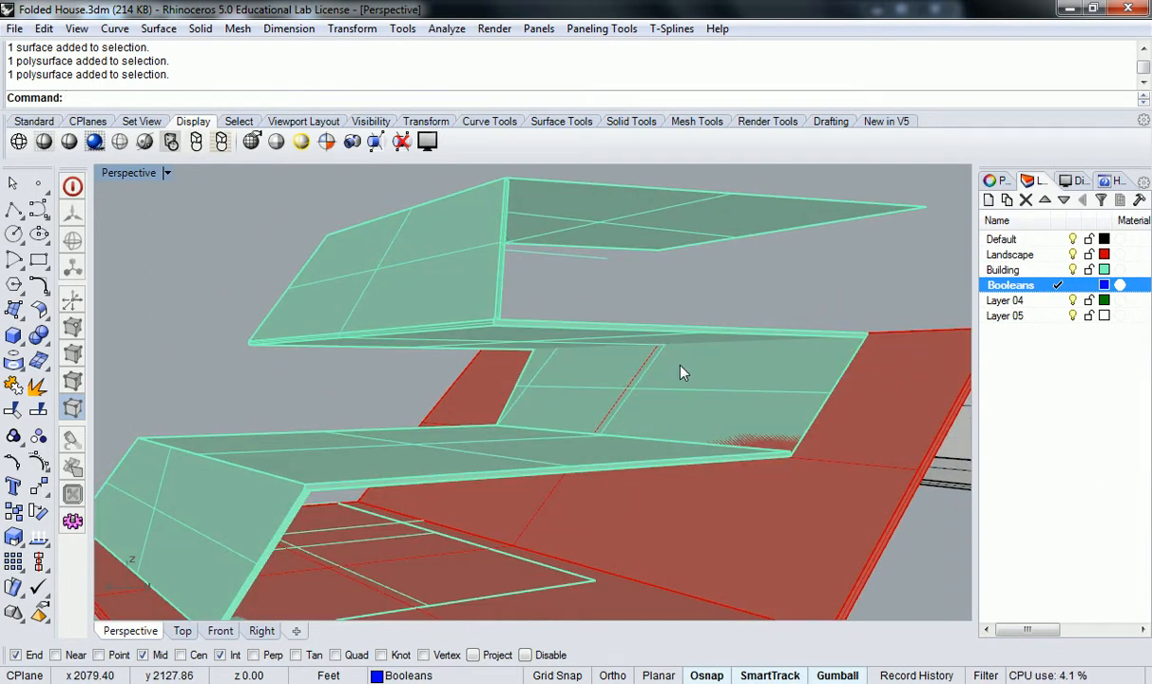
right_drag(681, 372, 815, 435)
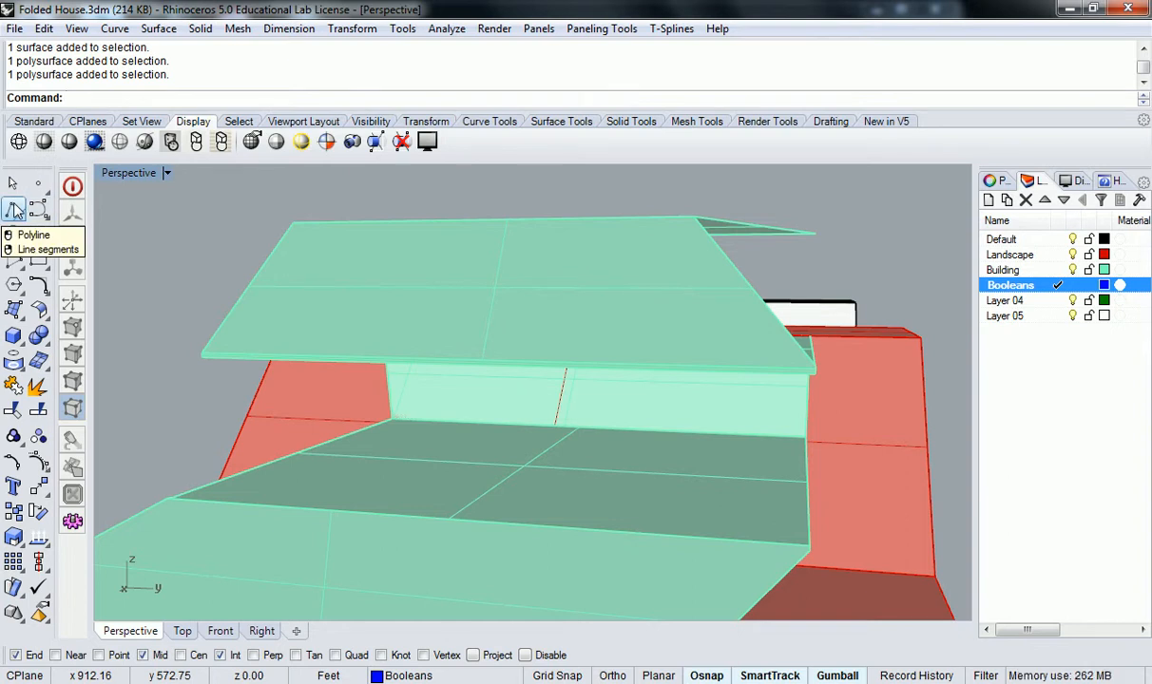
right_drag(218, 389, 540, 406)
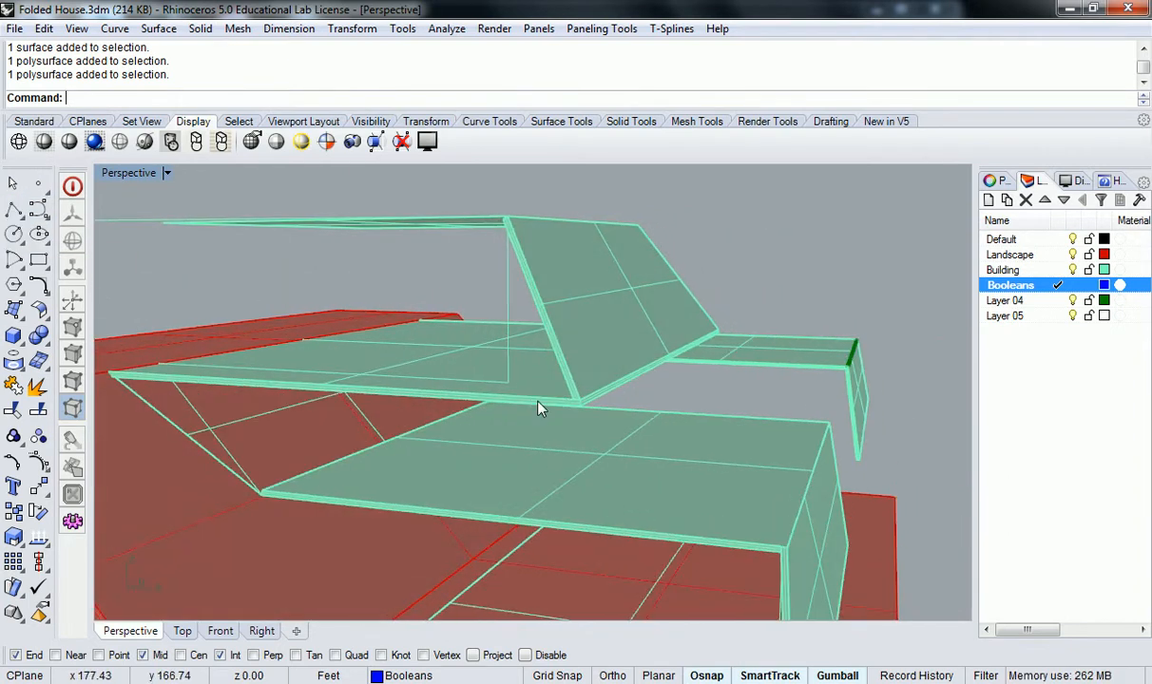
right_drag(547, 471, 593, 433)
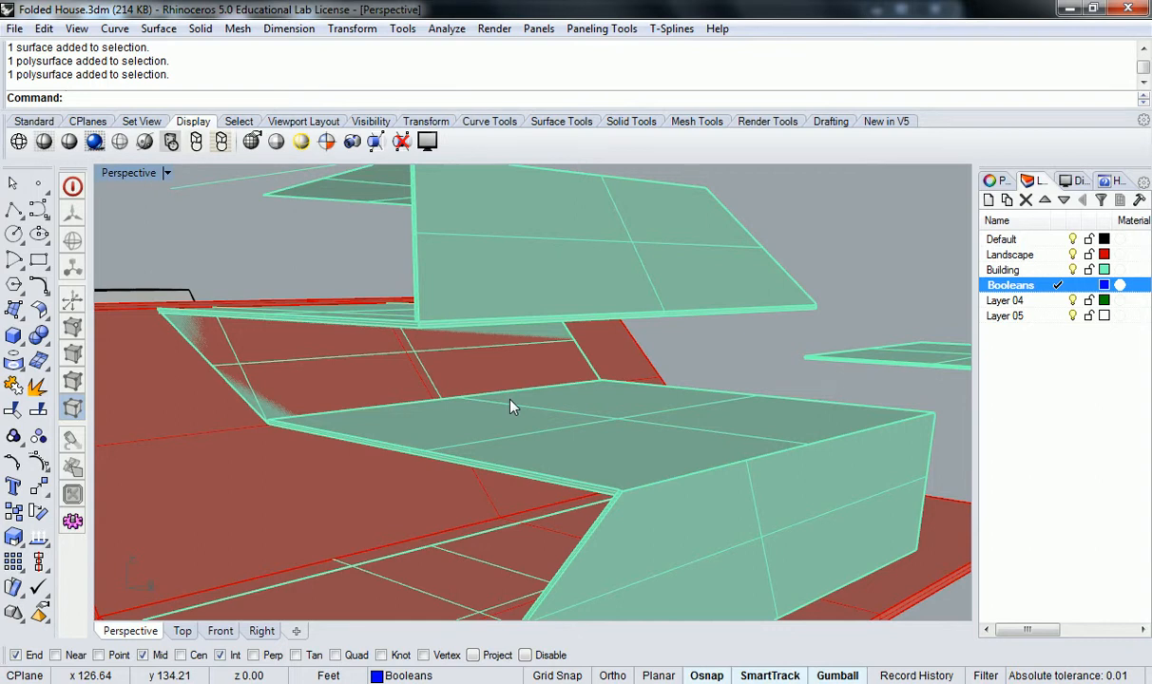
Rename Layer 04 as Mullions
click(1049, 302)
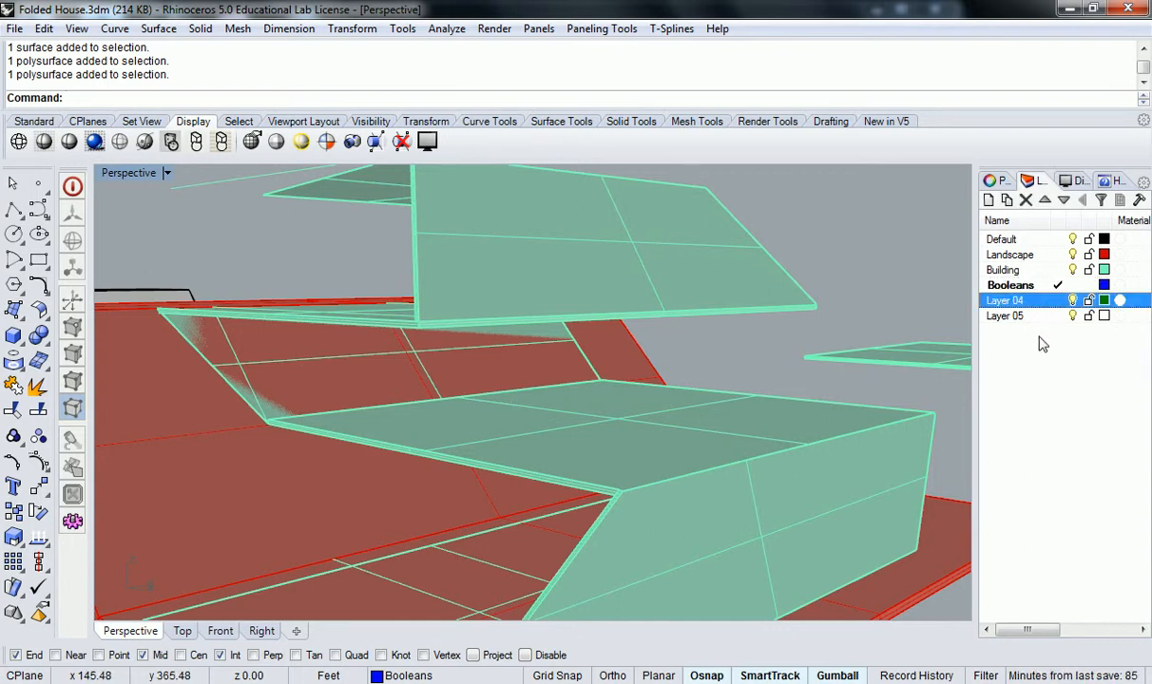
click(1003, 302)
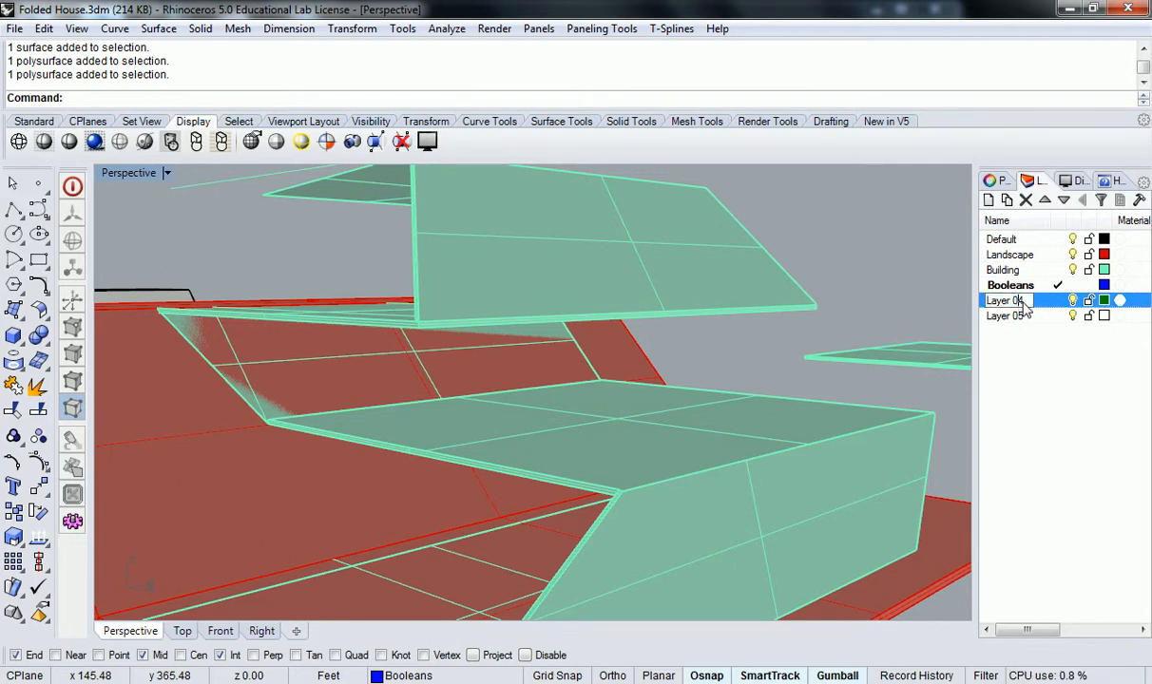
text(Mullions)
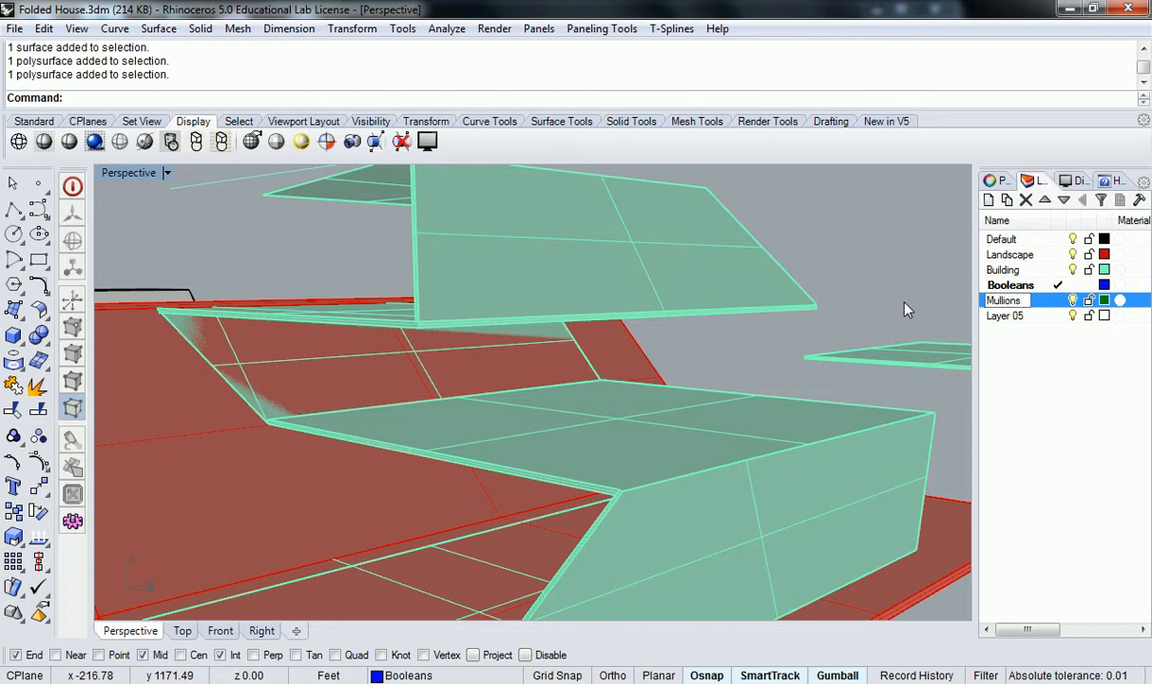
click(1023, 344)
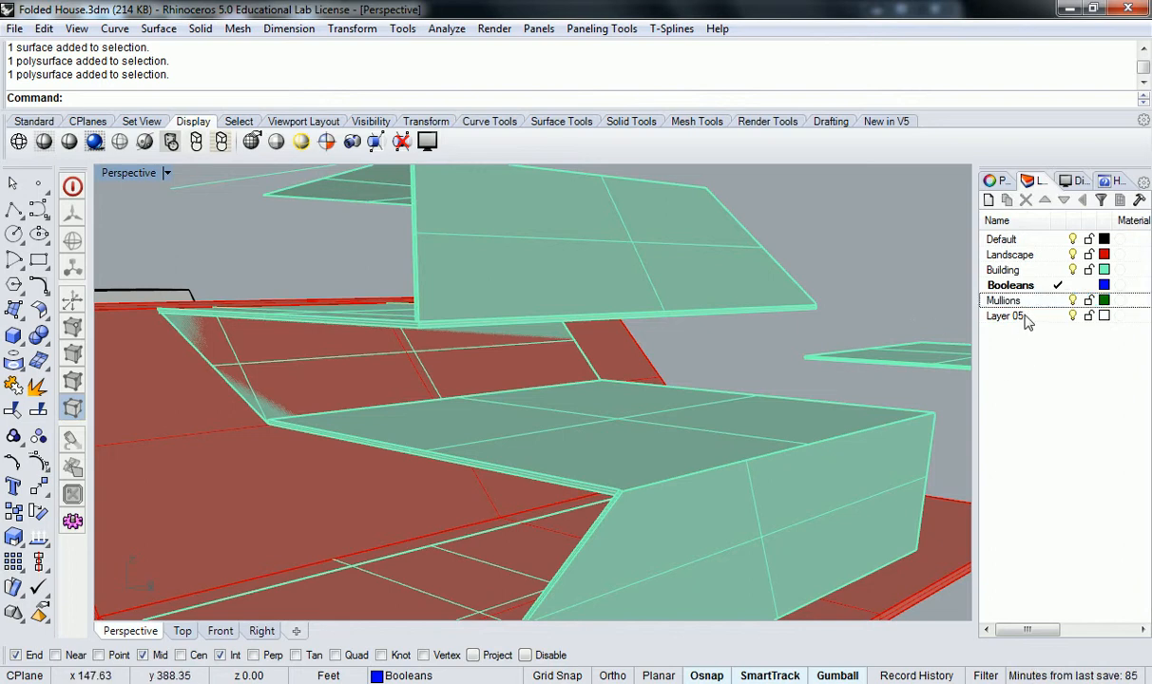
Make Layer 05 the current layer and rename it as Glazing
double_click(1024, 318)
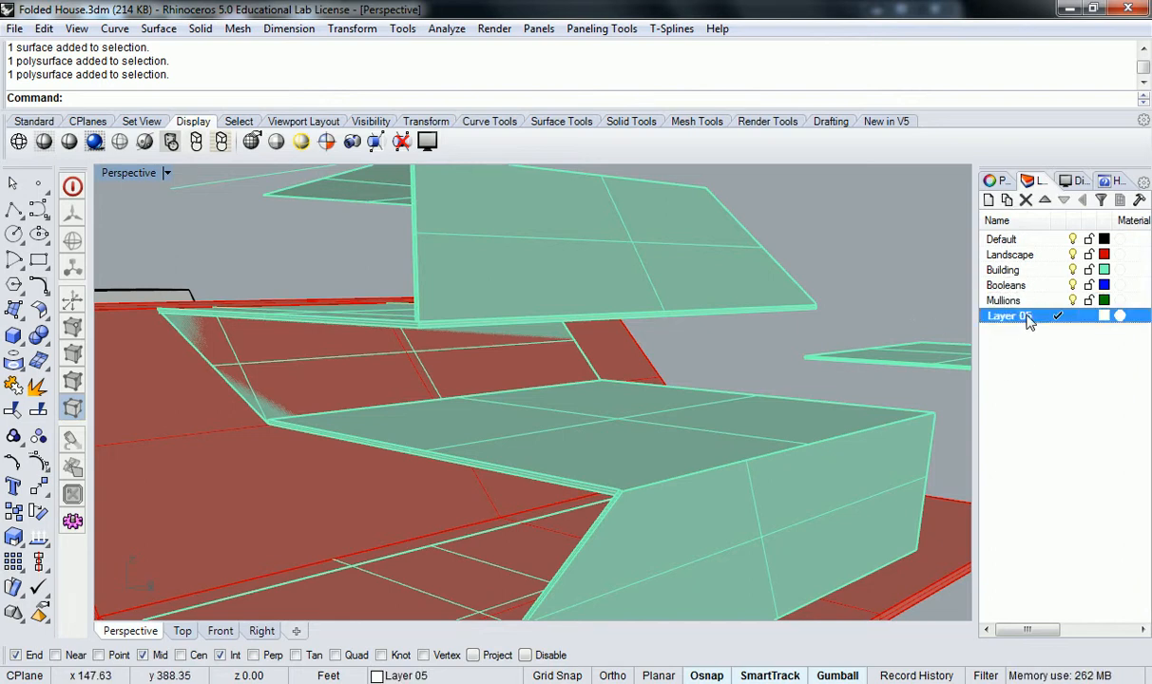
click(1024, 320)
key(BackSpace)
key(BackSpace)
key(BackSpace)
key(BackSpace)
key(BackSpace)
key(BackSpace)
key(BackSpace)
key(BackSpace)
text(Glazing)
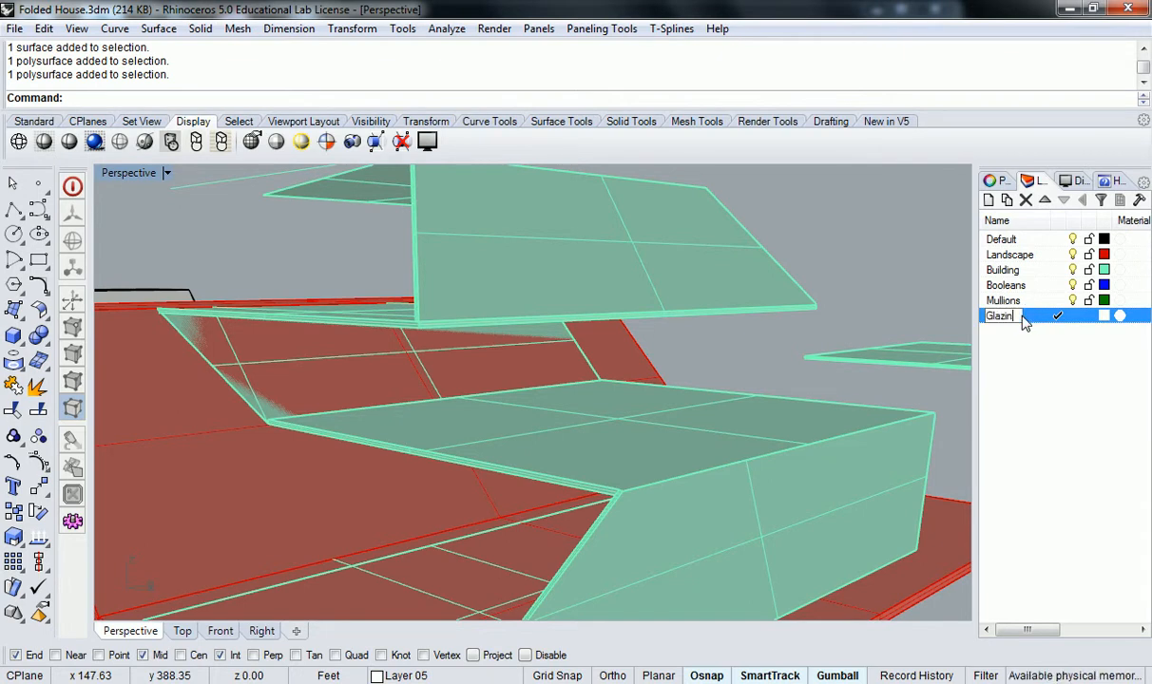
click(1053, 404)
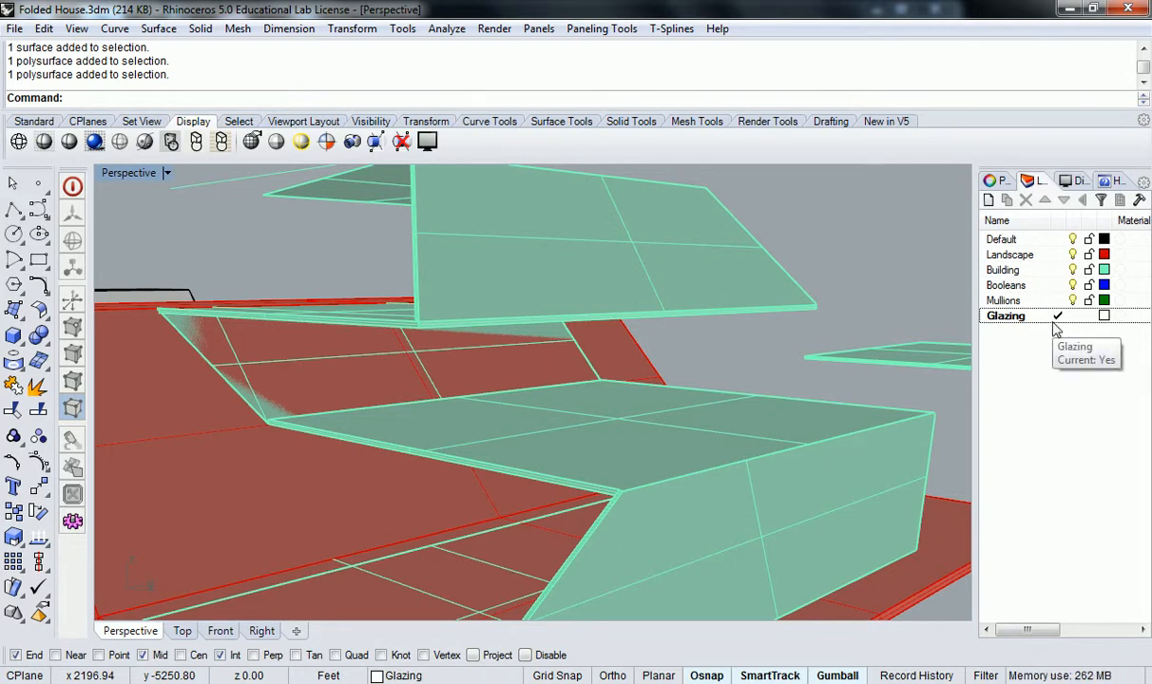
Examine up close the slab edge and corner where the middle floor folds down into the sloped wall
scroll(478, 372, up, 5)
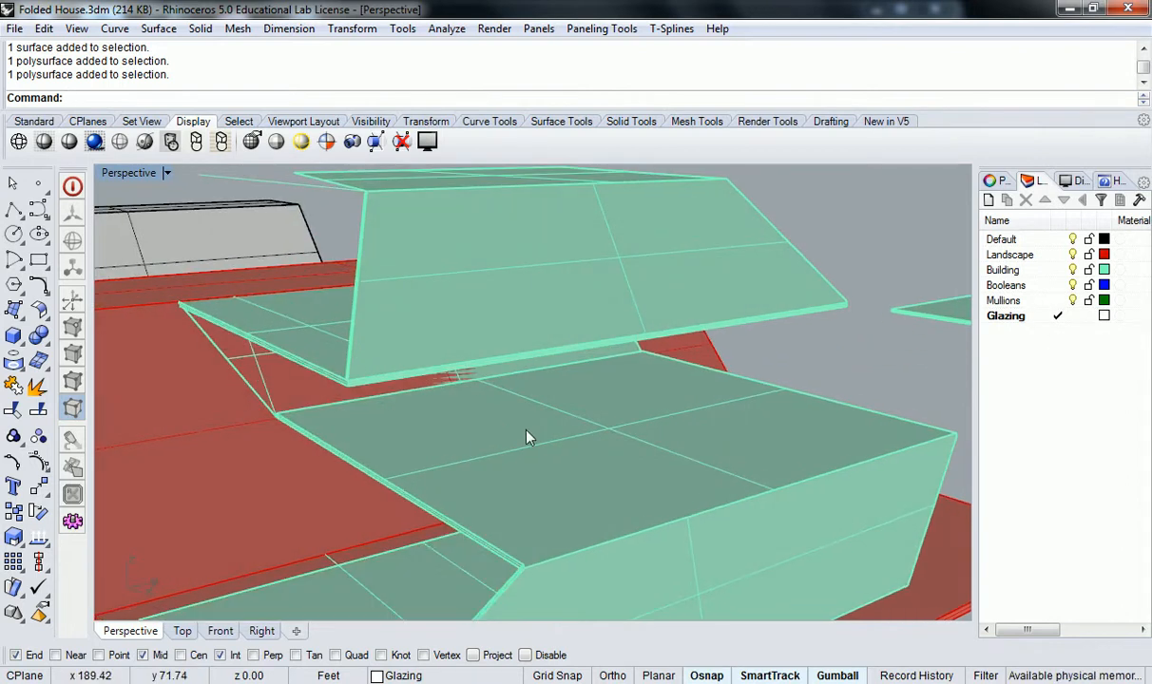
scroll(576, 457, up, 5)
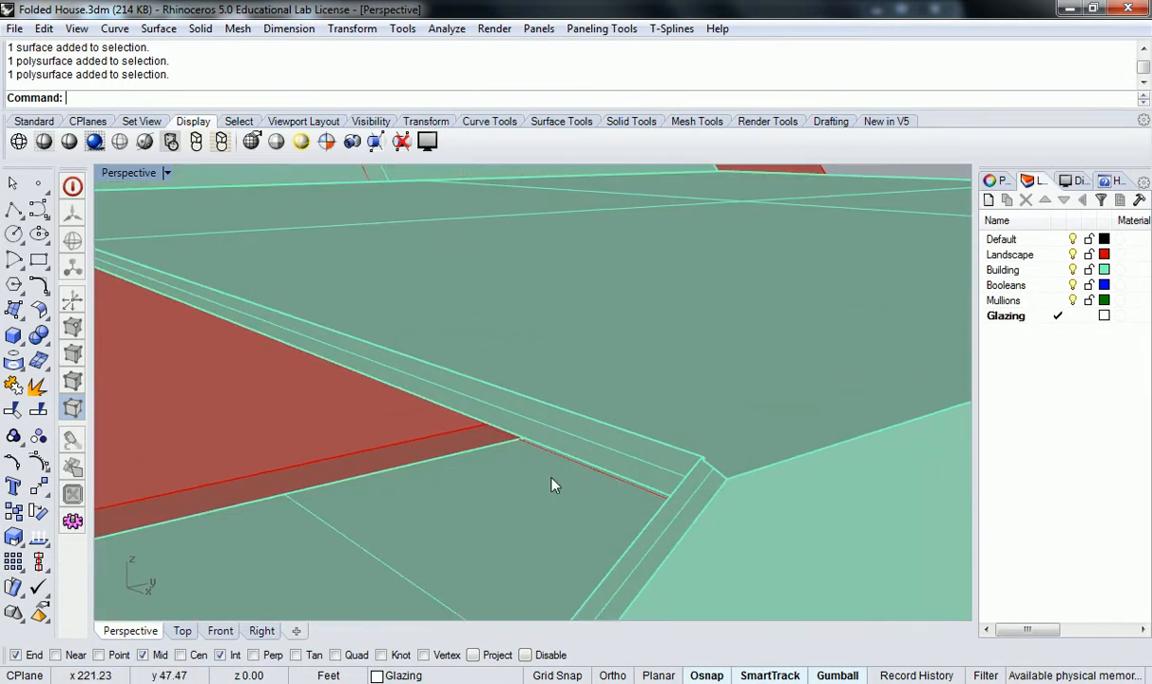
shift+right_drag(764, 452, 633, 388)
shift+right_drag(446, 413, 529, 395)
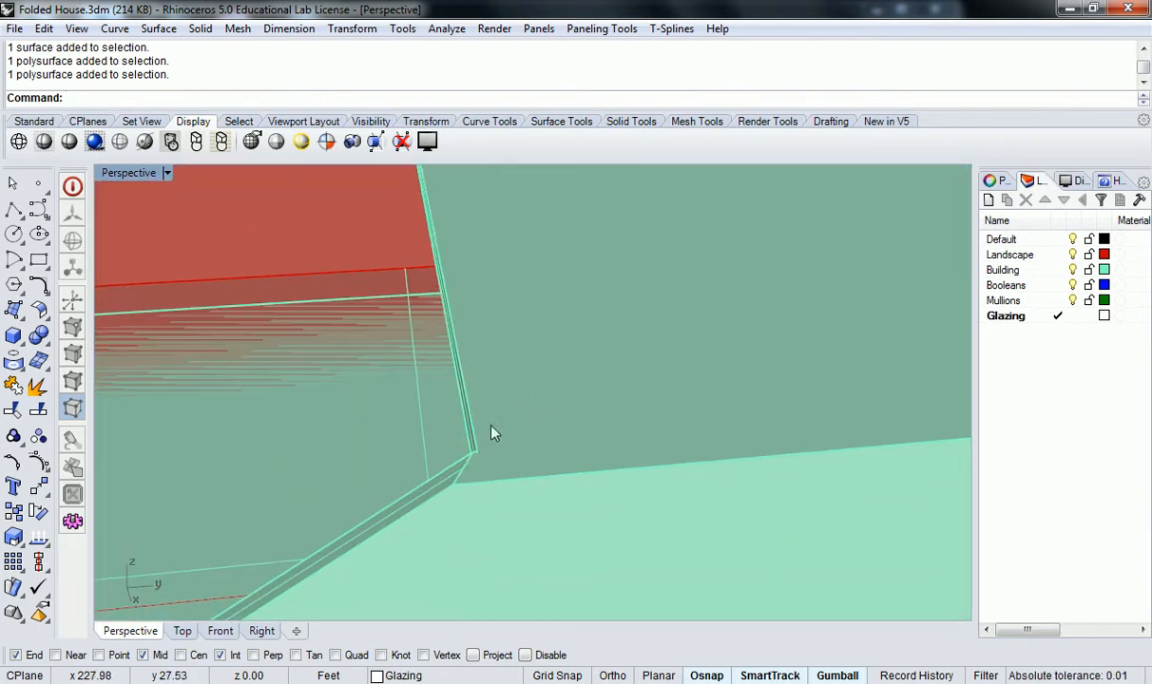
scroll(466, 472, up, 2)
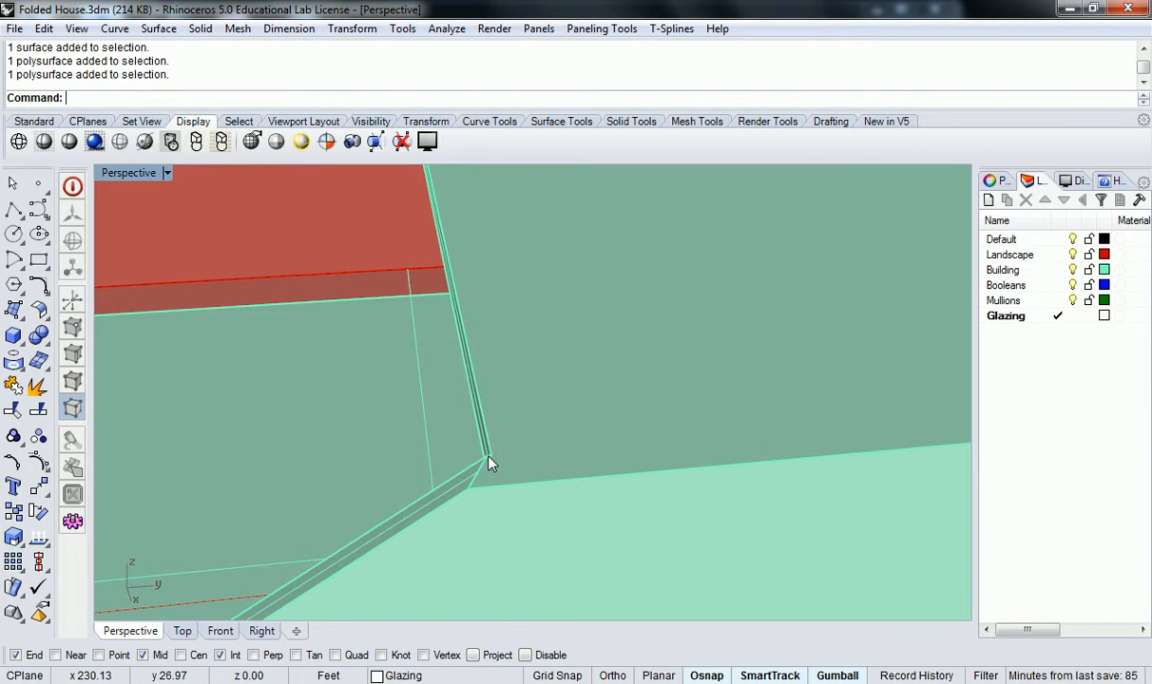
scroll(488, 459, down, 8)
middle_click(490, 457)
click(512, 443)
right_drag(513, 440, 622, 410)
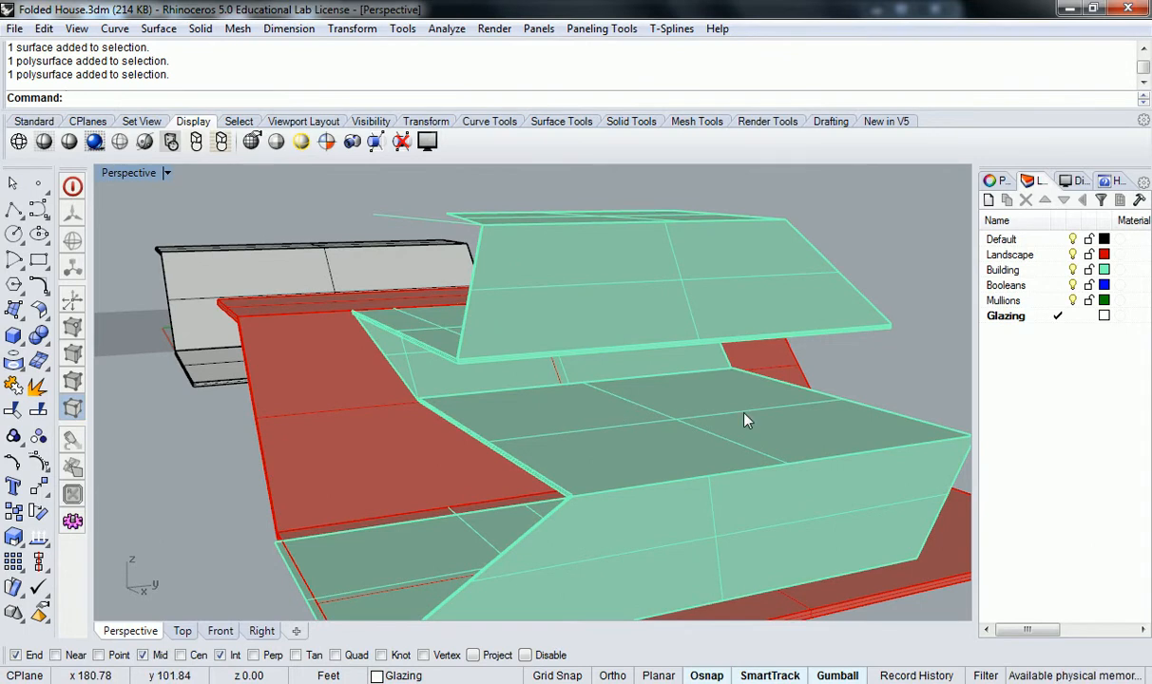
Switch to Chrome and search Google for "curtainwall section"
key(alt+Tab)
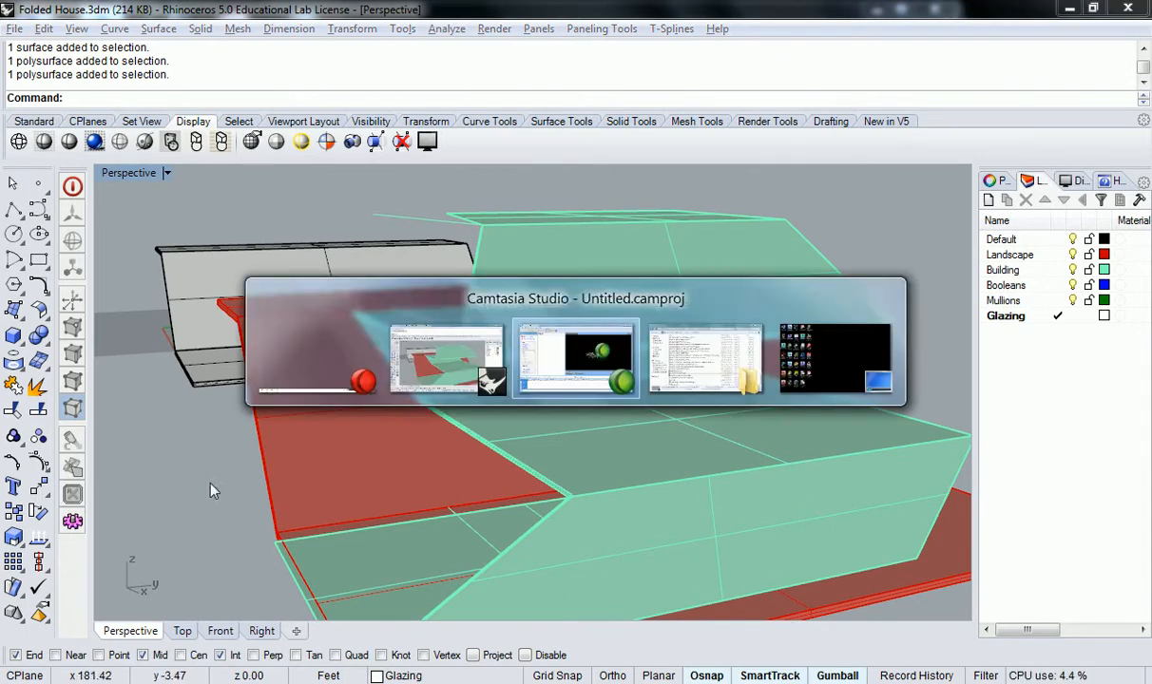
click(688, 360)
key(alt+Tab)
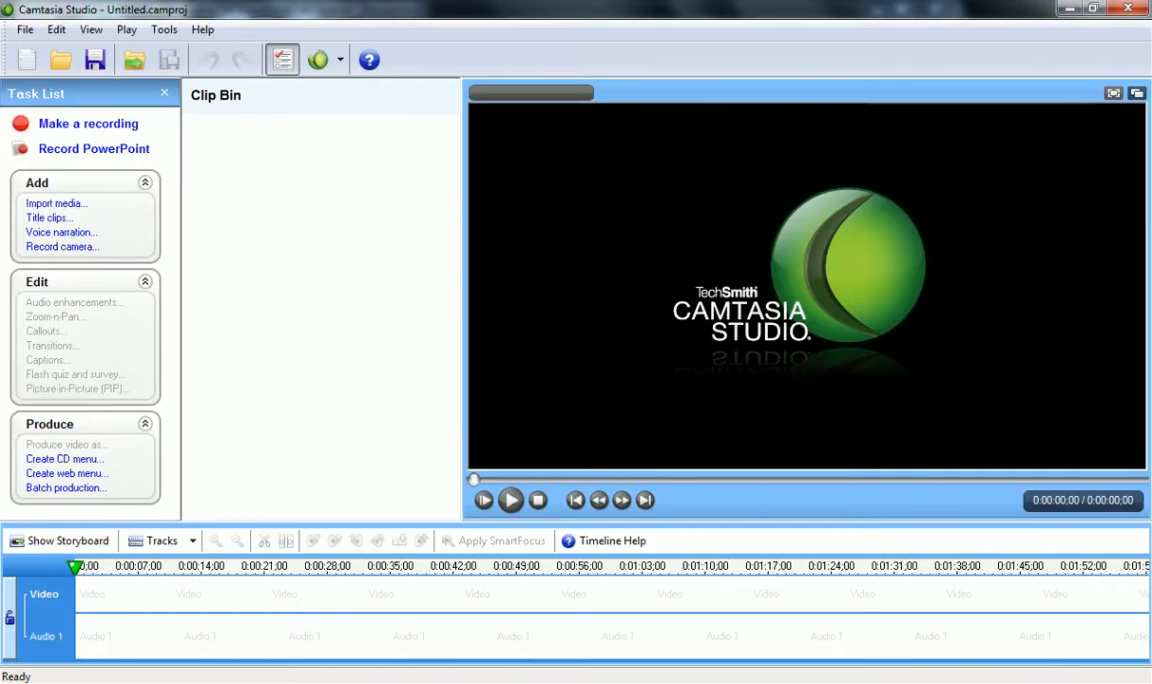
click(24, 682)
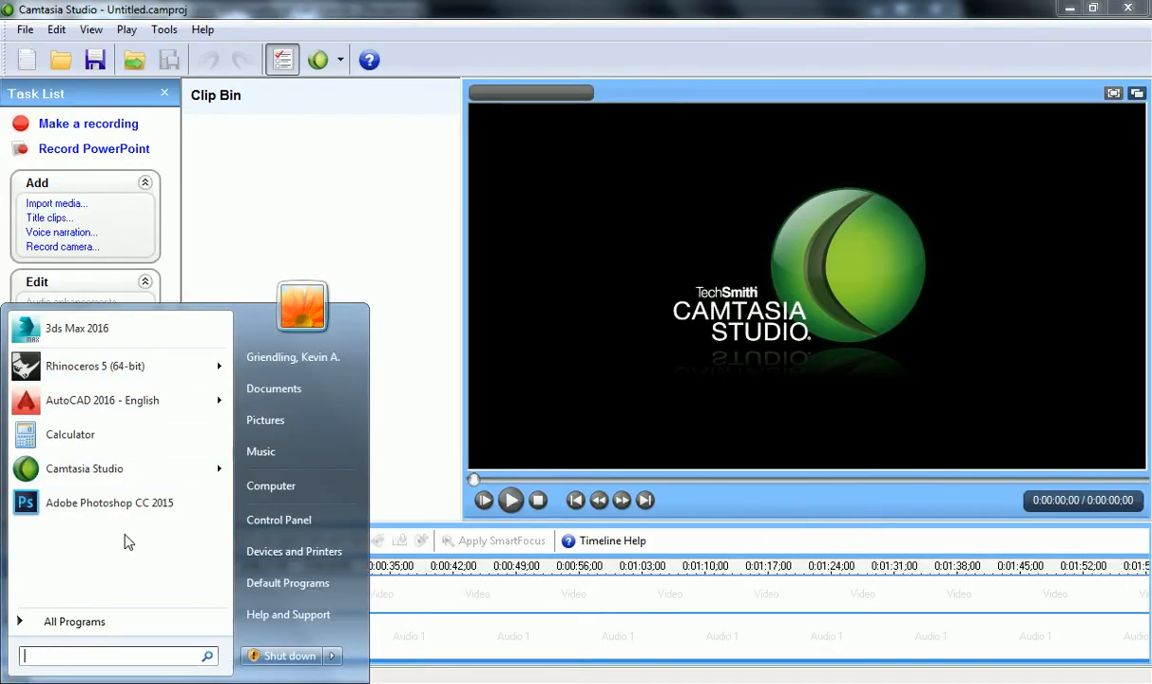
click(204, 682)
click(283, 41)
text(curta)
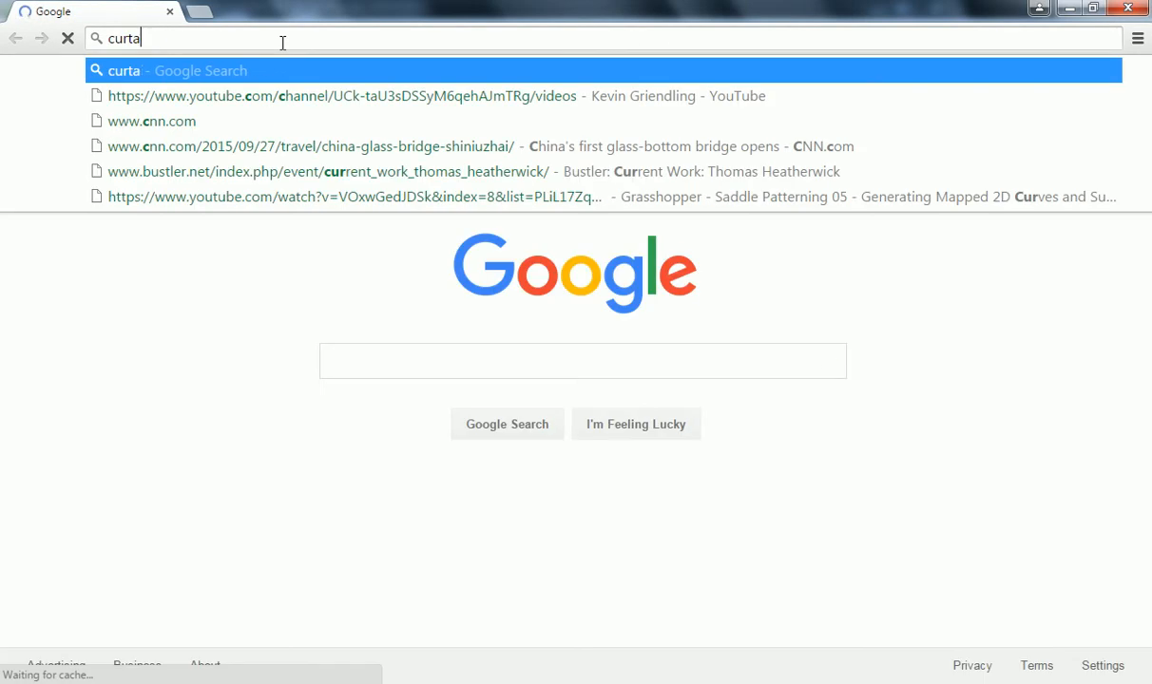
text(inwall section)
key(Return)
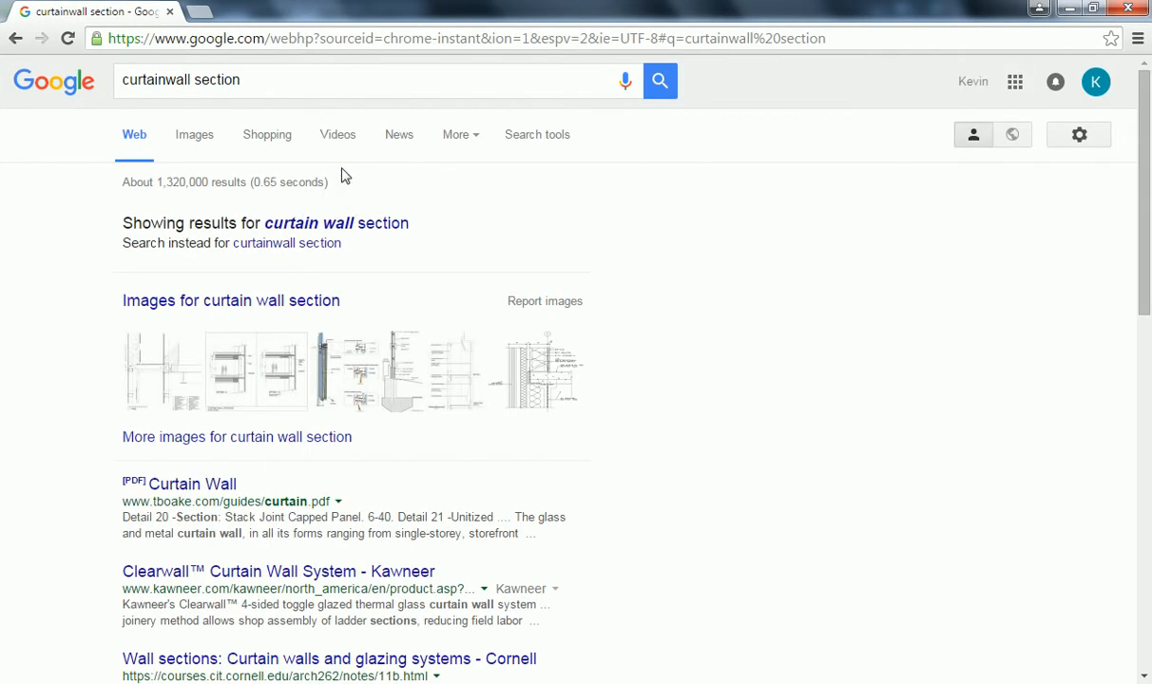
Show the image results and open the Norstar Windows & Doors curtain wall section drawing as a full image
click(198, 136)
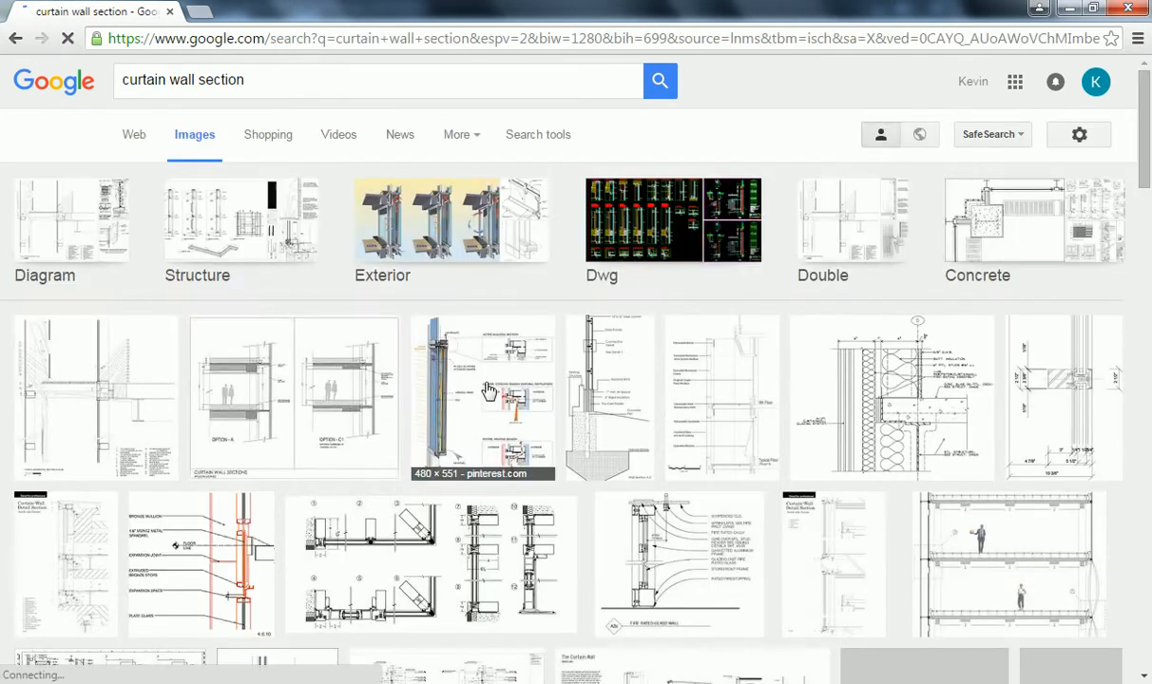
scroll(495, 394, down, 3)
click(482, 370)
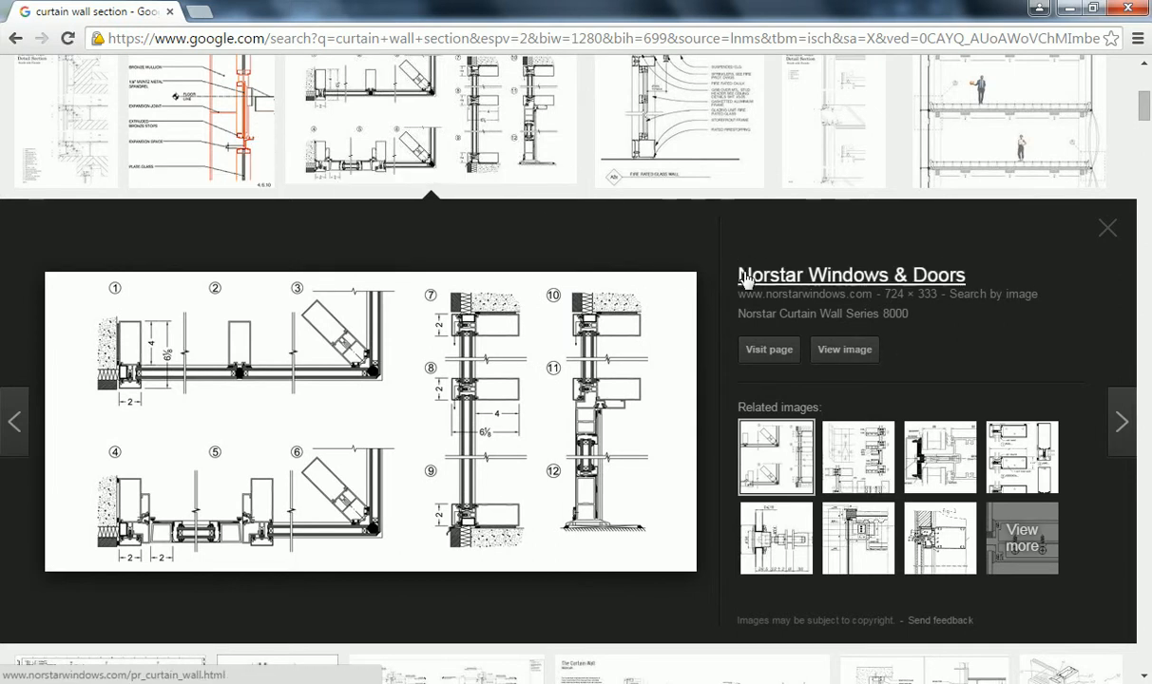
click(844, 350)
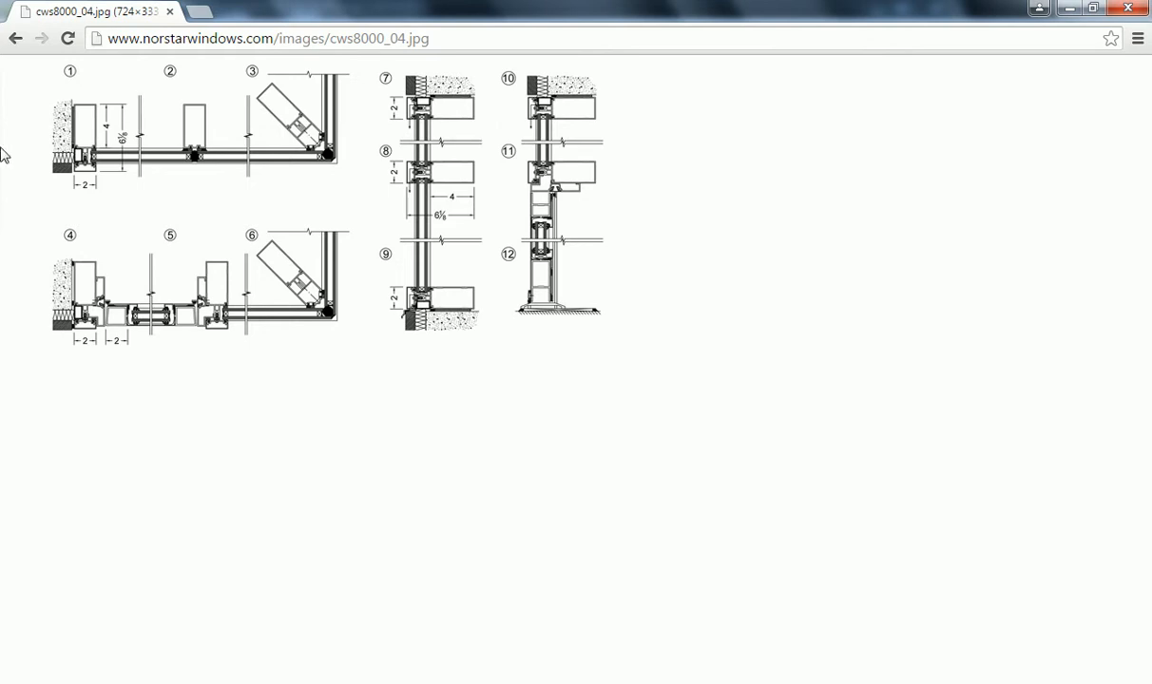
Search Google for "curtainwall" and browse the image results for built examples
click(166, 35)
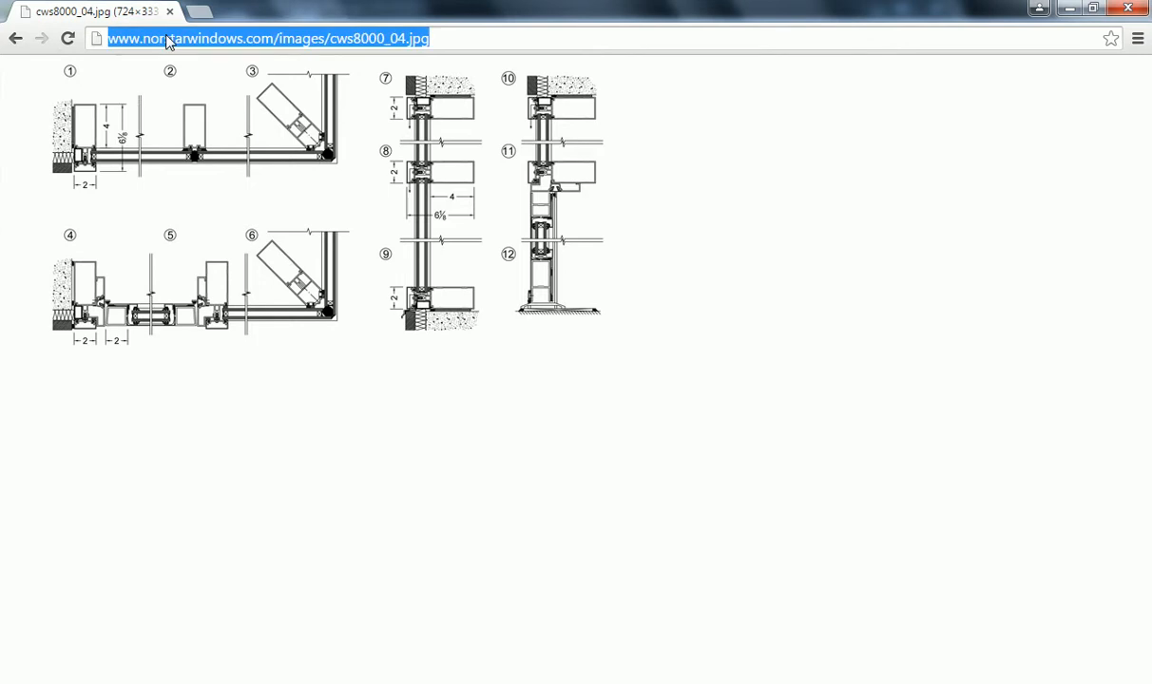
text(curtainw)
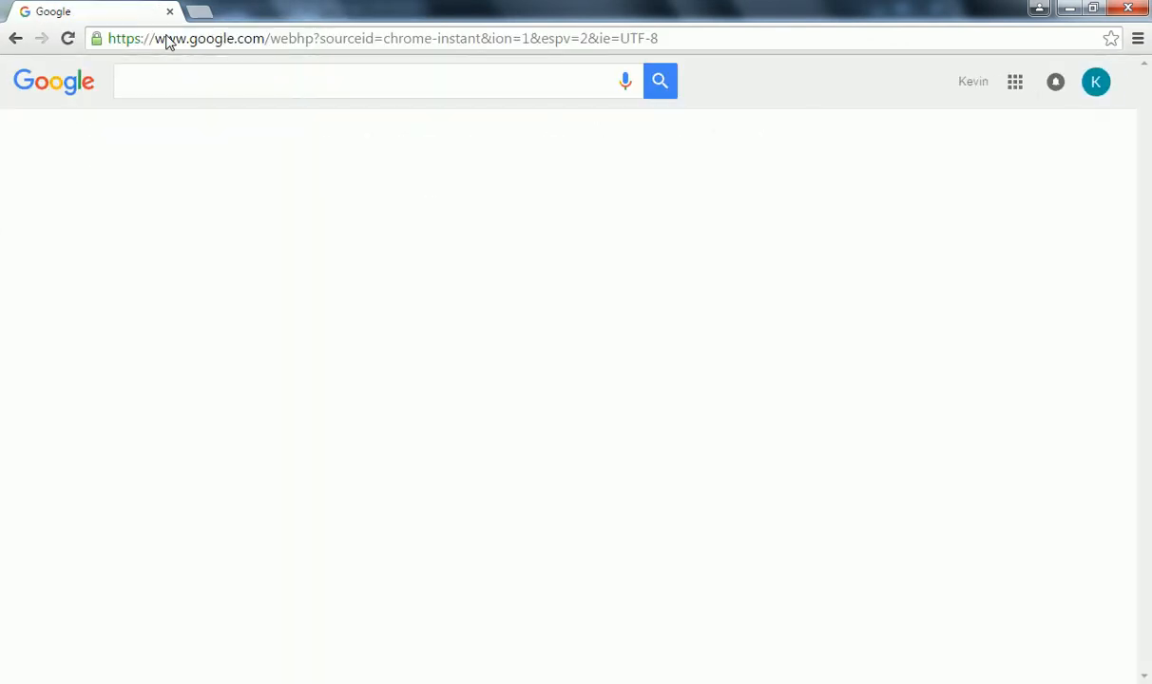
text(curtainwall section)
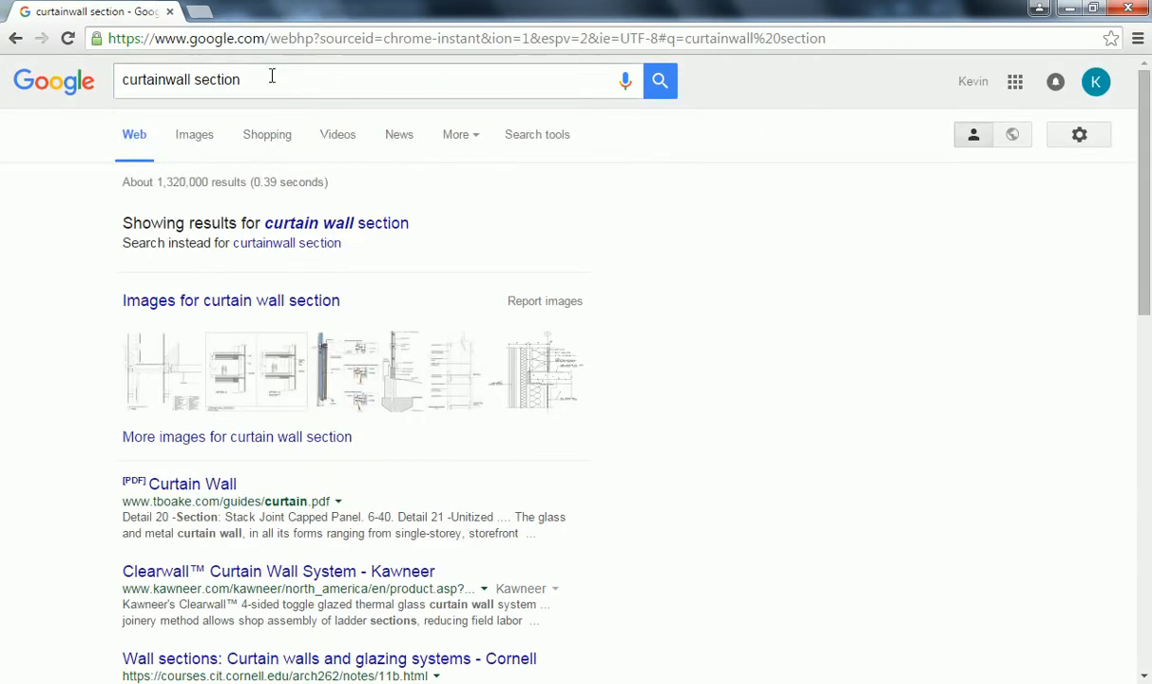
drag(270, 74, 193, 90)
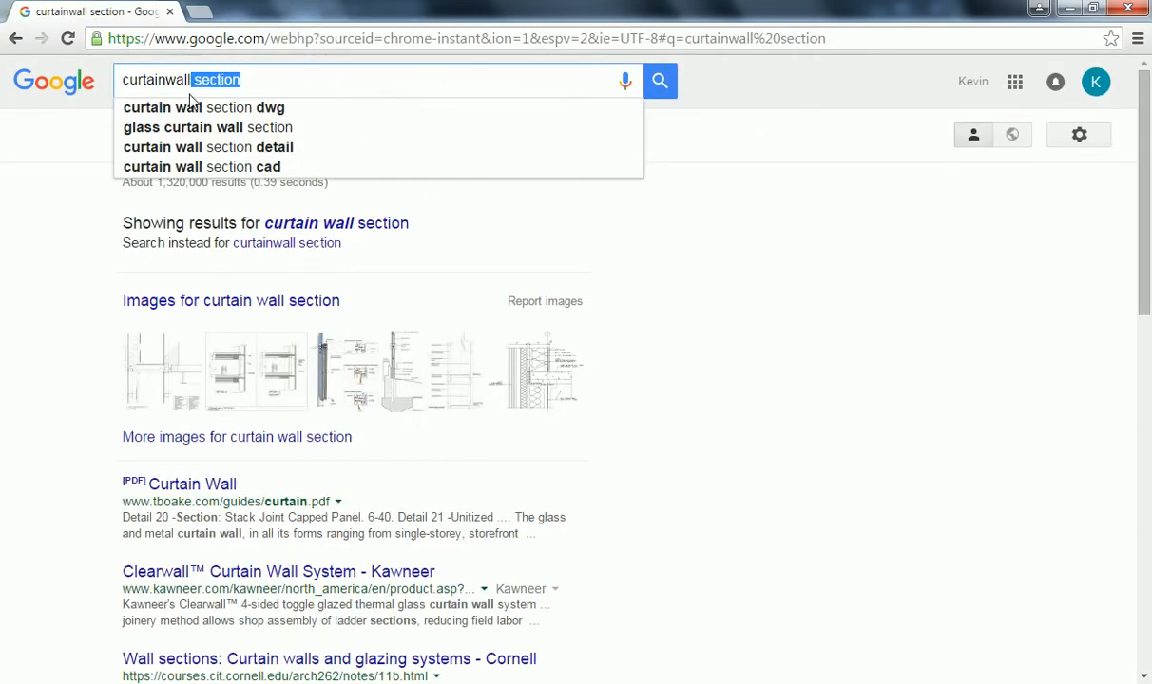
key(BackSpace)
click(202, 141)
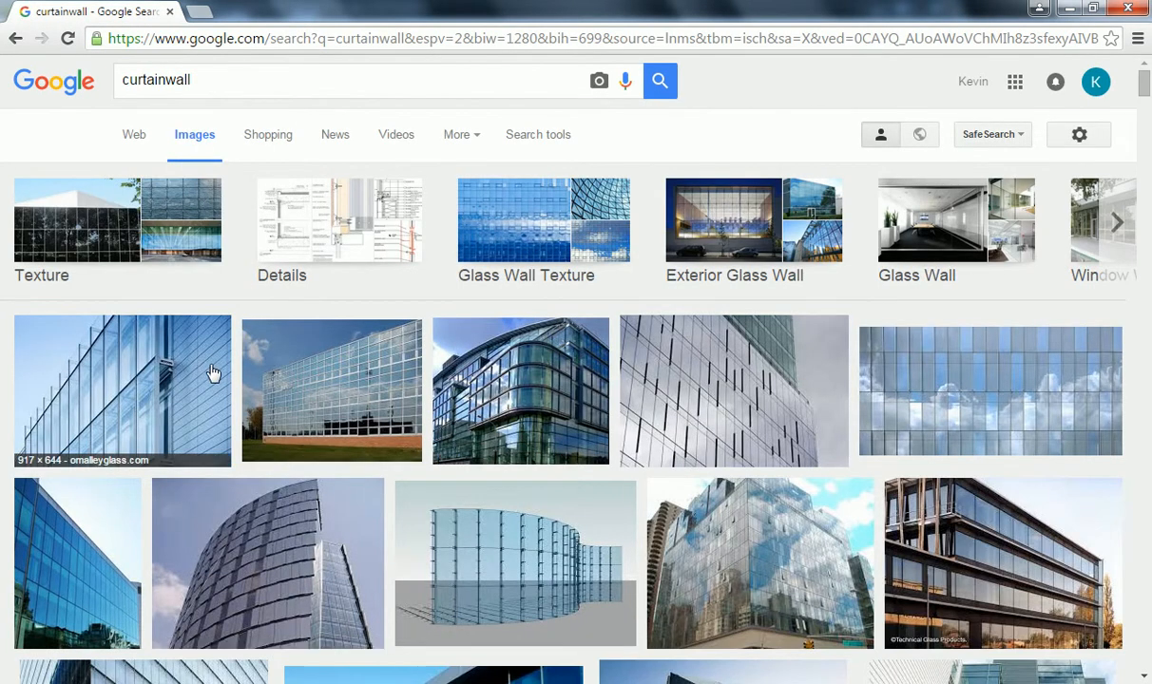
scroll(214, 373, down, 5)
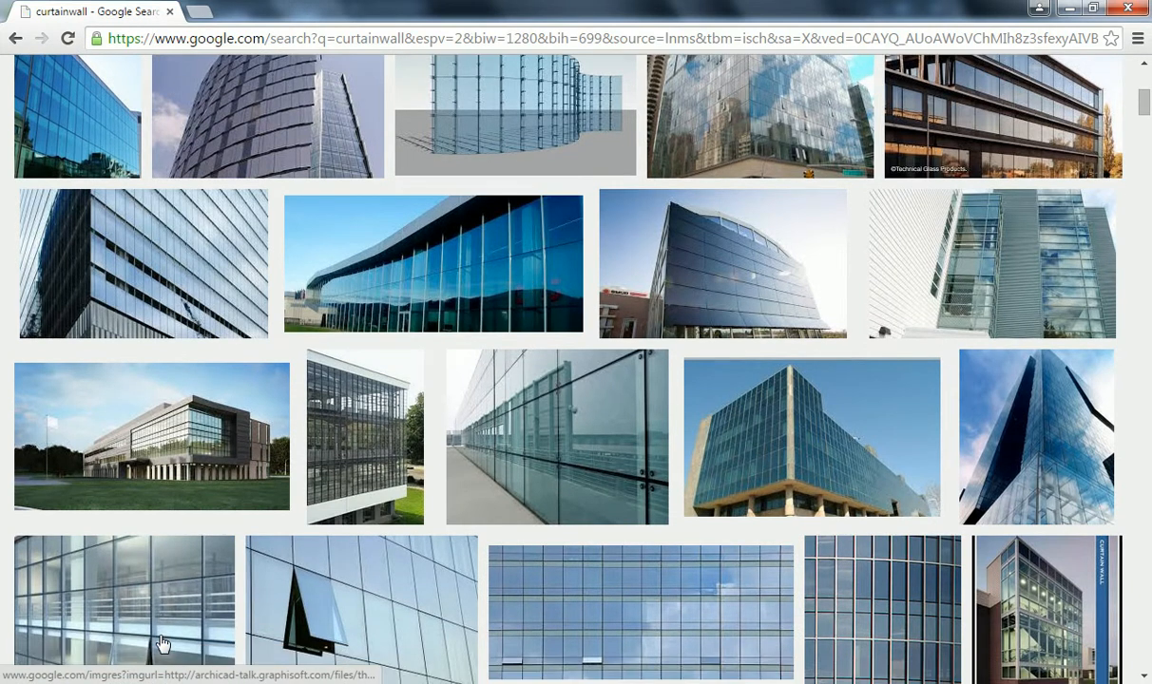
Open the ArchiCAD-Talk hidden frame curtain wall photo from the image results as a full image
click(124, 608)
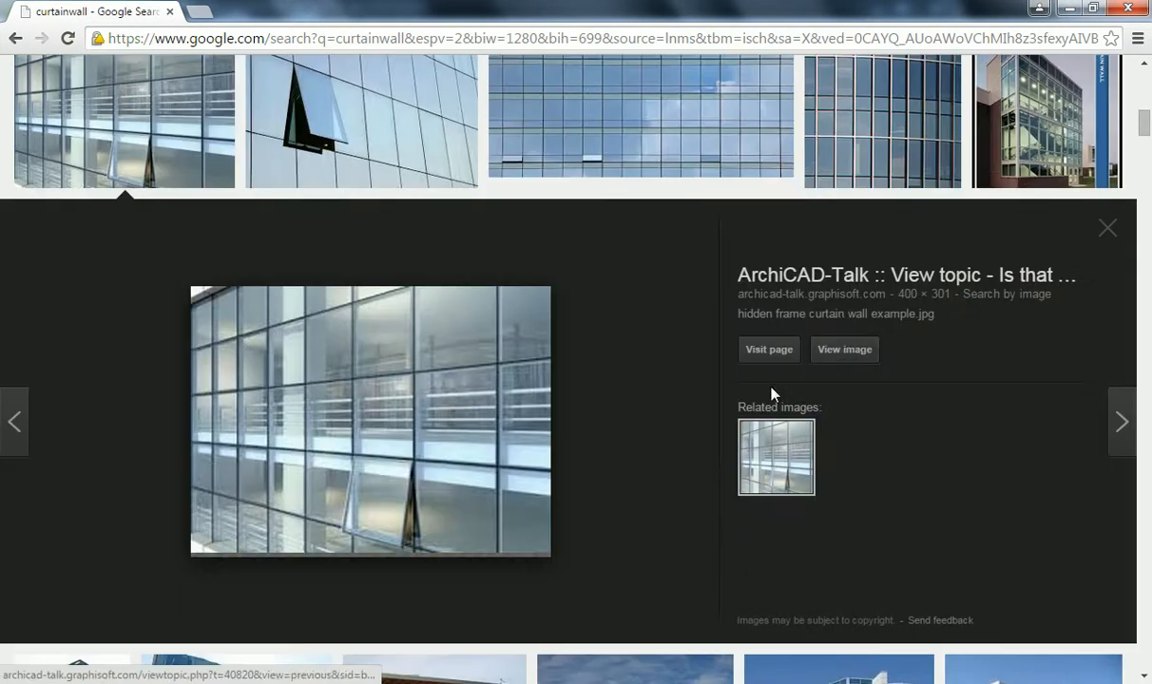
click(815, 348)
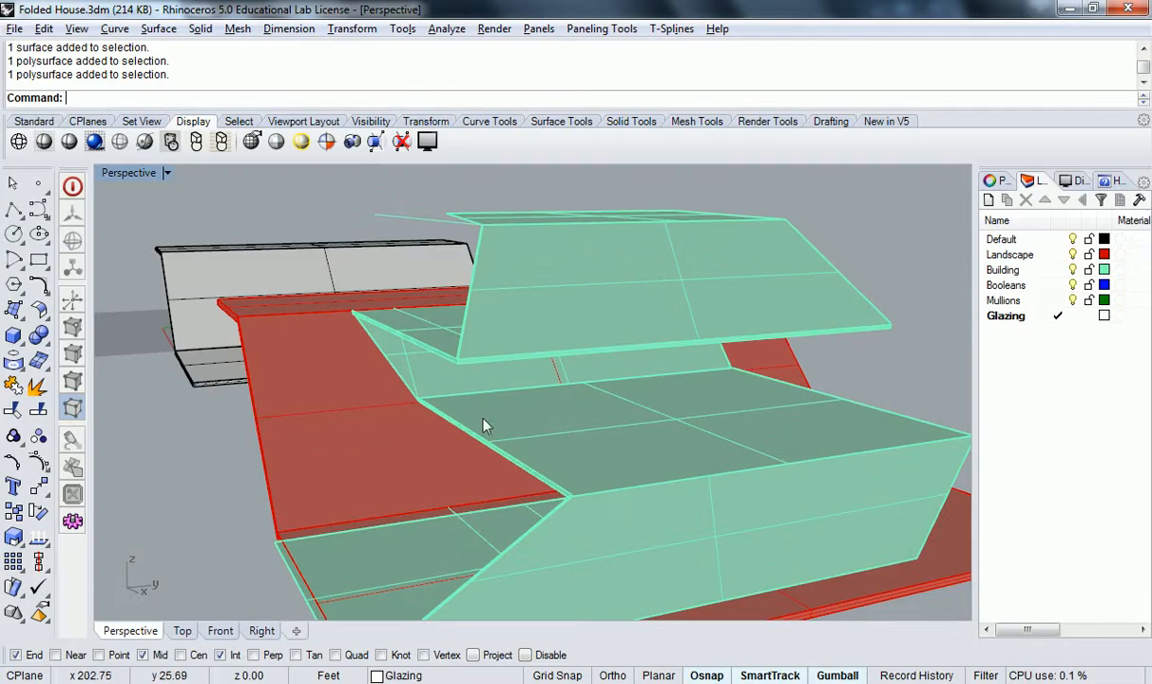
Switch to Rhino, enable the Near snap and start a polyline on the middle floor's fold edge, close to its corner
scroll(548, 386, up, 8)
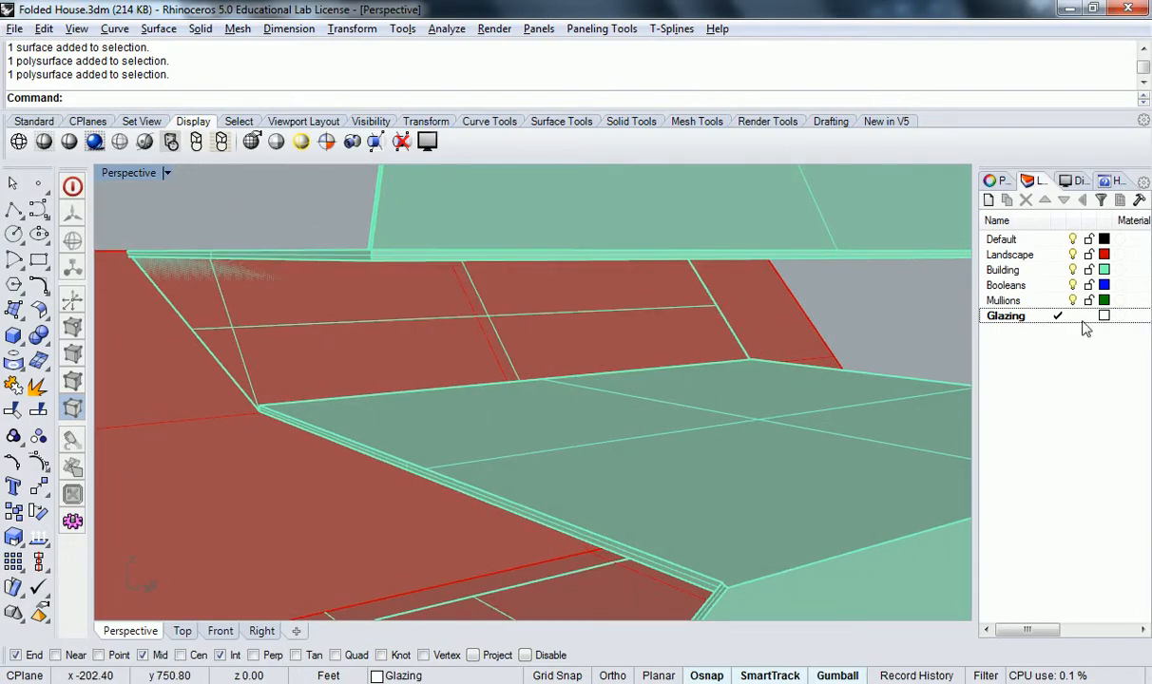
click(13, 211)
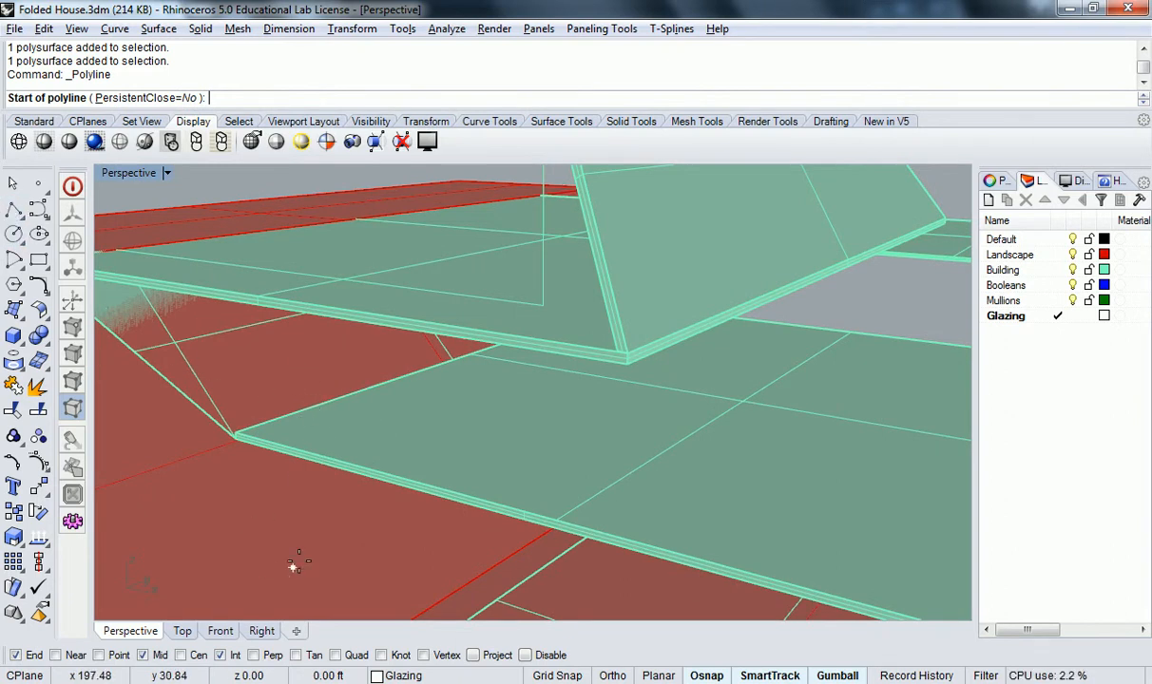
scroll(319, 406, down, 5)
scroll(451, 443, up, 2)
scroll(275, 415, up, 3)
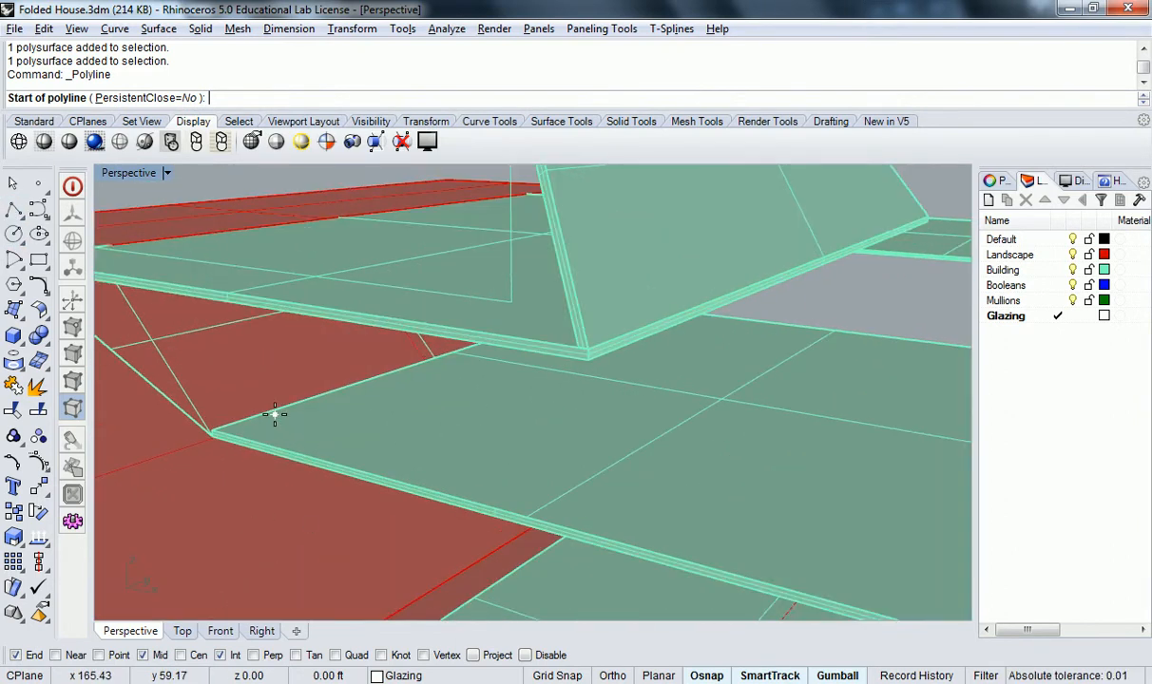
click(55, 655)
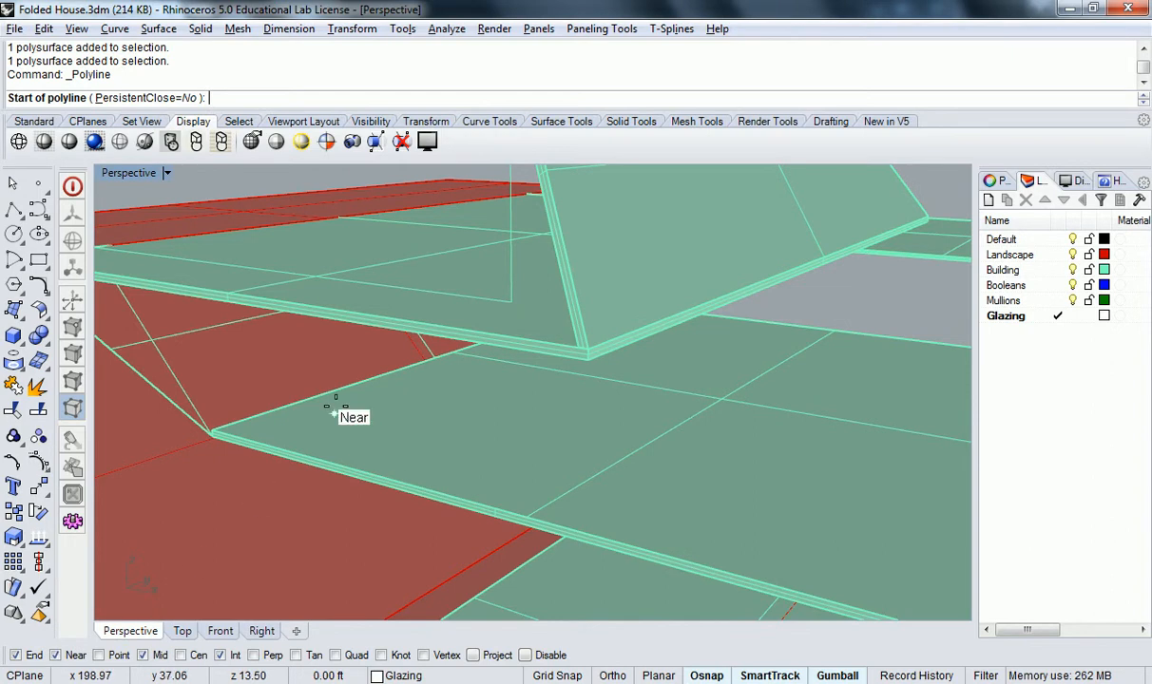
scroll(298, 420, up, 3)
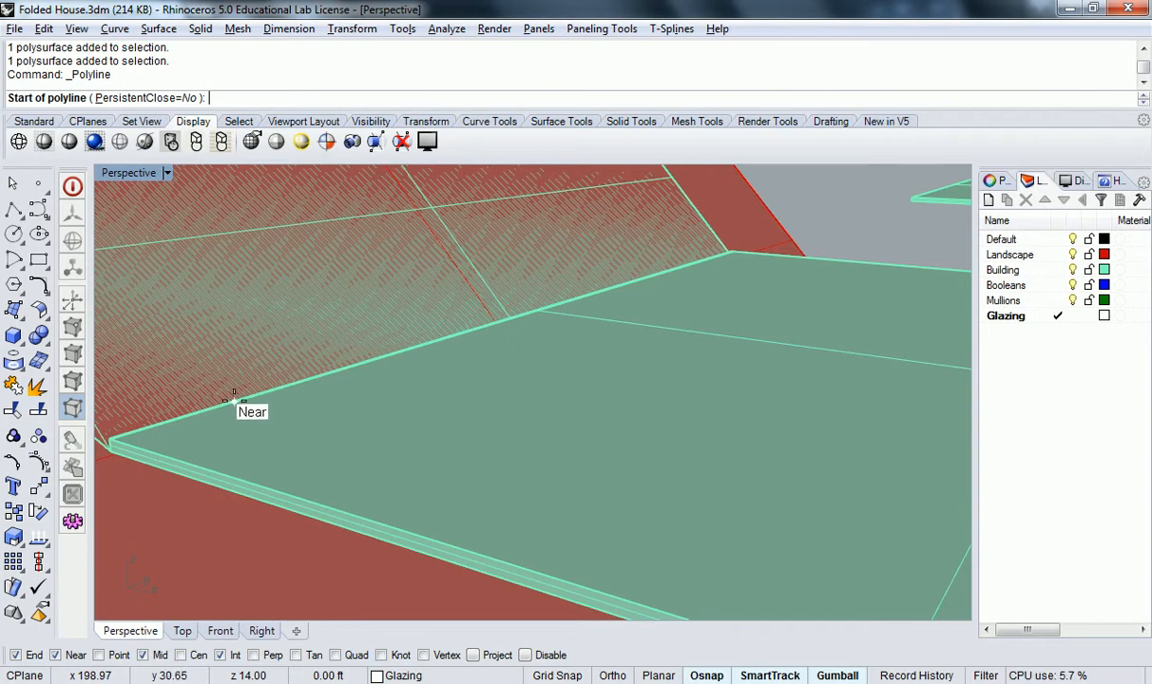
click(281, 388)
Show all four viewports and frame the middle floor in plan around the polyline in progress
scroll(484, 429, down, 3)
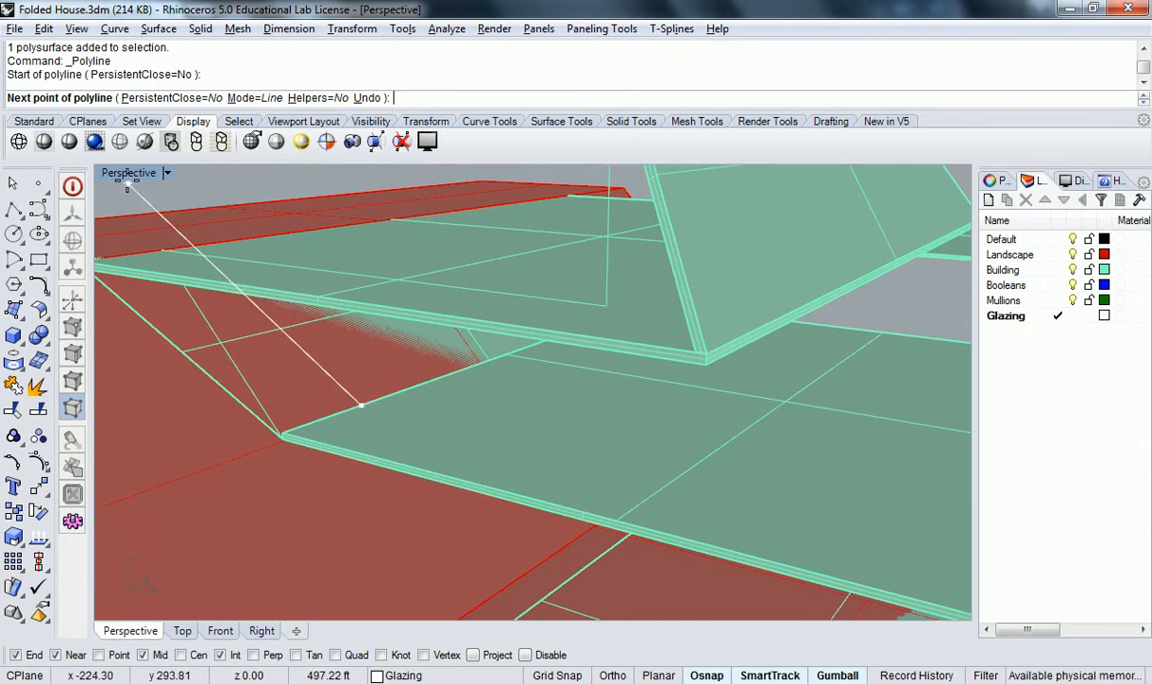
double_click(133, 173)
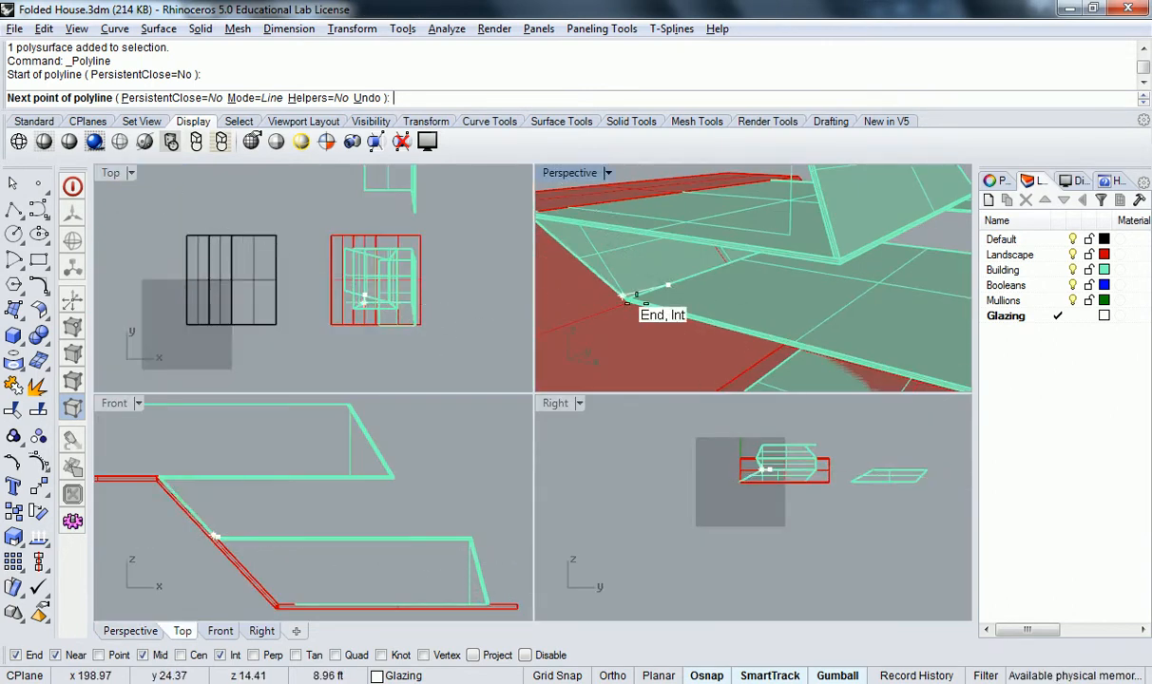
right_drag(904, 321, 836, 302)
scroll(375, 323, up, 5)
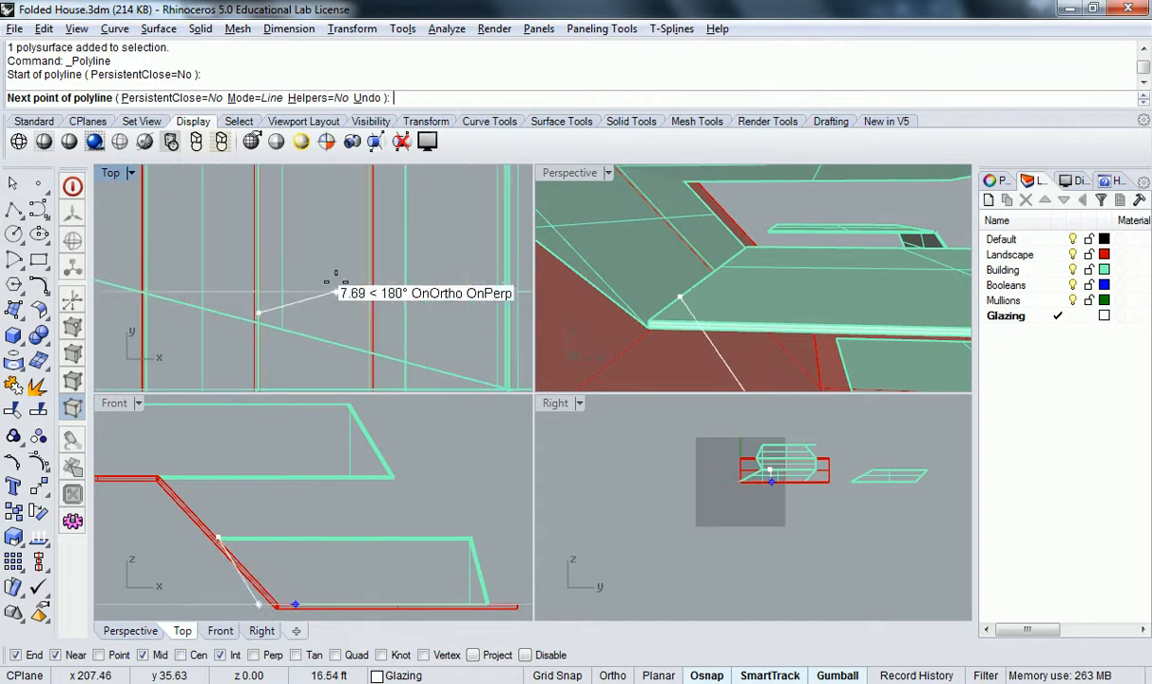
scroll(332, 308, up, 3)
scroll(315, 307, up, 6)
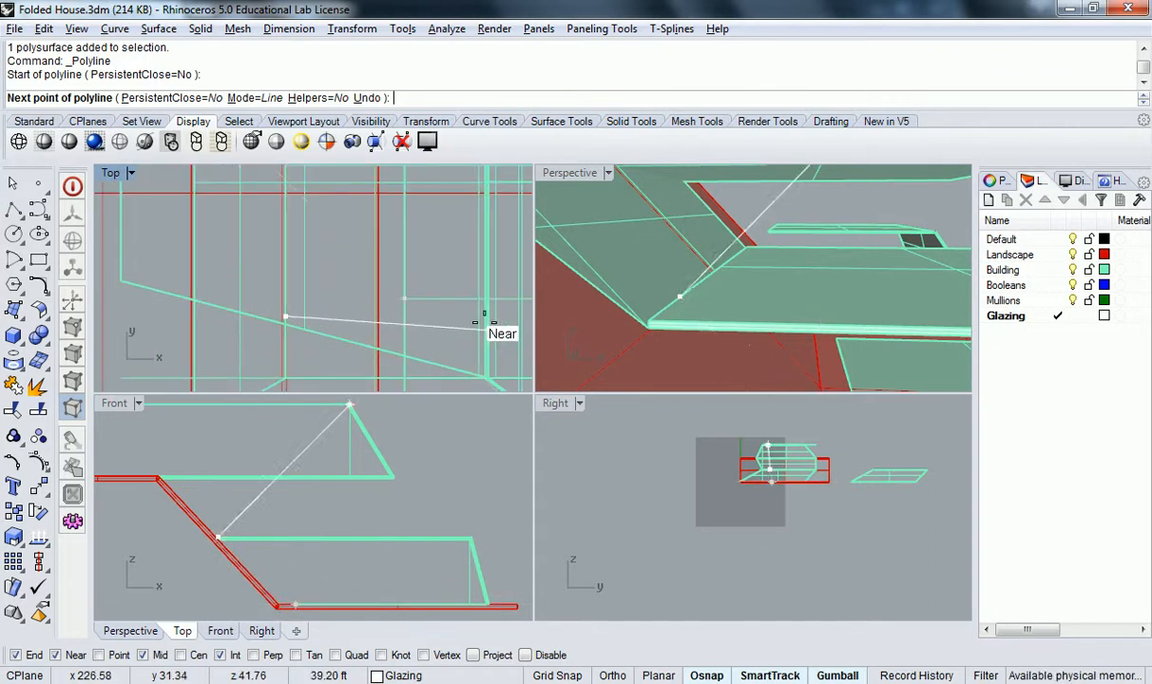
shift+right_drag(485, 321, 250, 295)
shift+scroll(379, 295, down, 4)
shift+right_drag(377, 297, 313, 301)
scroll(755, 296, down, 4)
scroll(756, 302, down, 3)
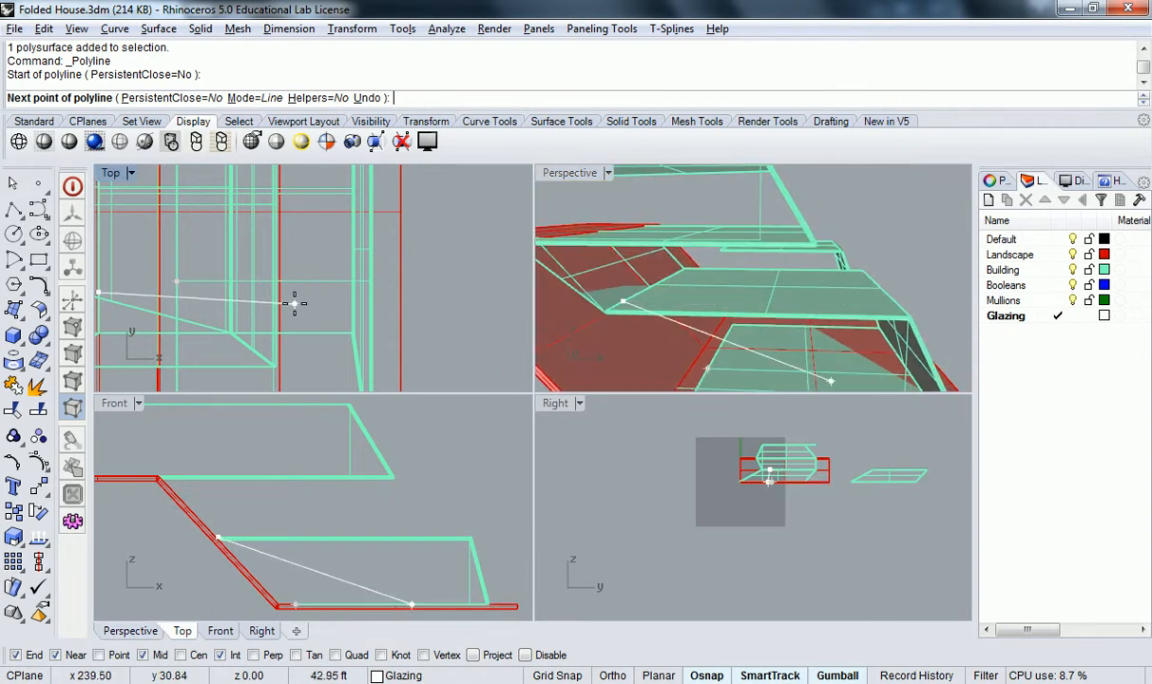
Try the ortho constraint on the polyline's next segment, toggle the Project snap option and decline Sticky Keys
key(shift)
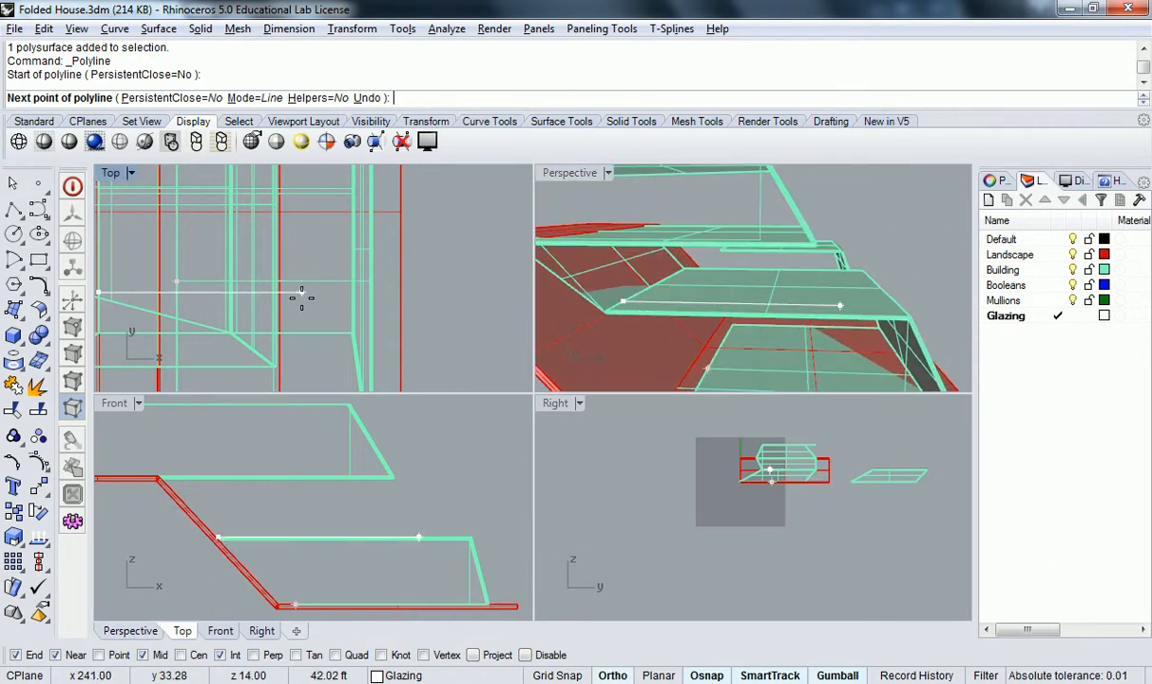
key(shift)
key(shift)
key(shift)
key(shift)
key(shift)
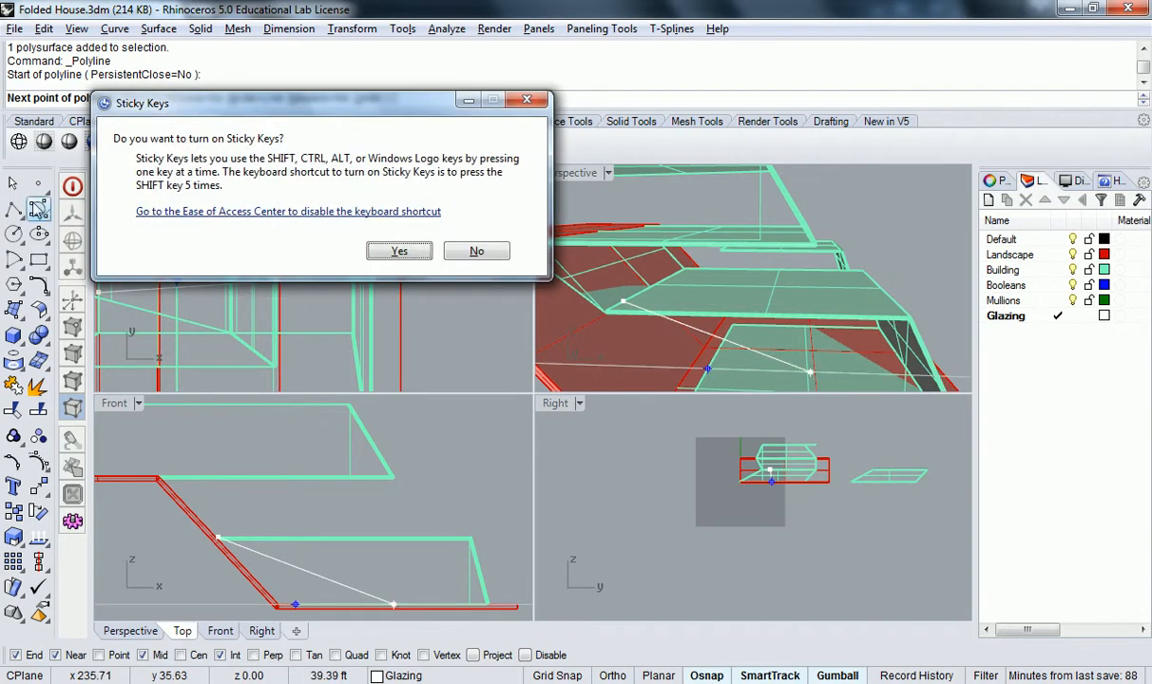
click(454, 249)
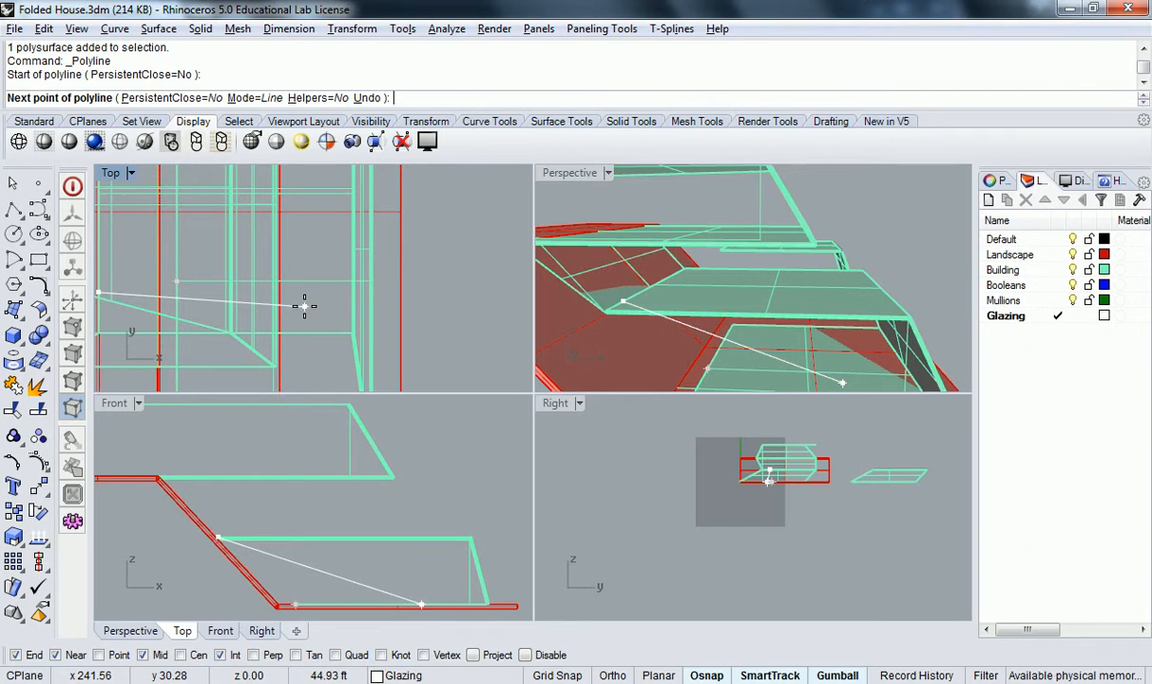
key(shift)
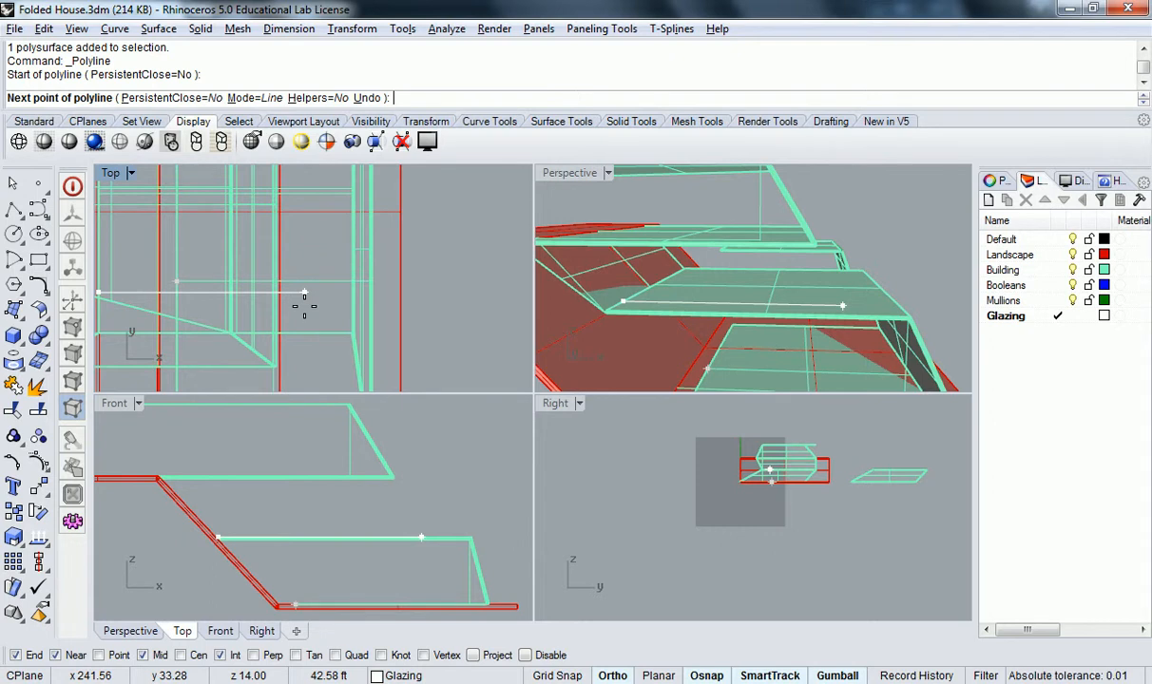
click(472, 655)
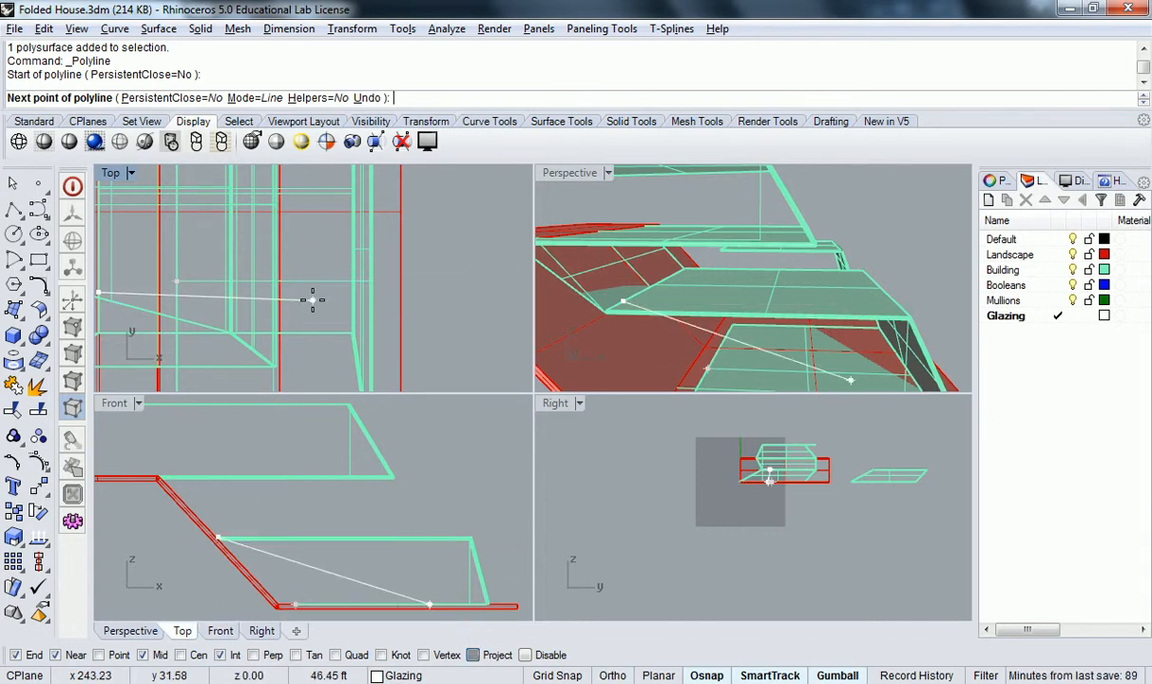
click(492, 657)
key(F8)
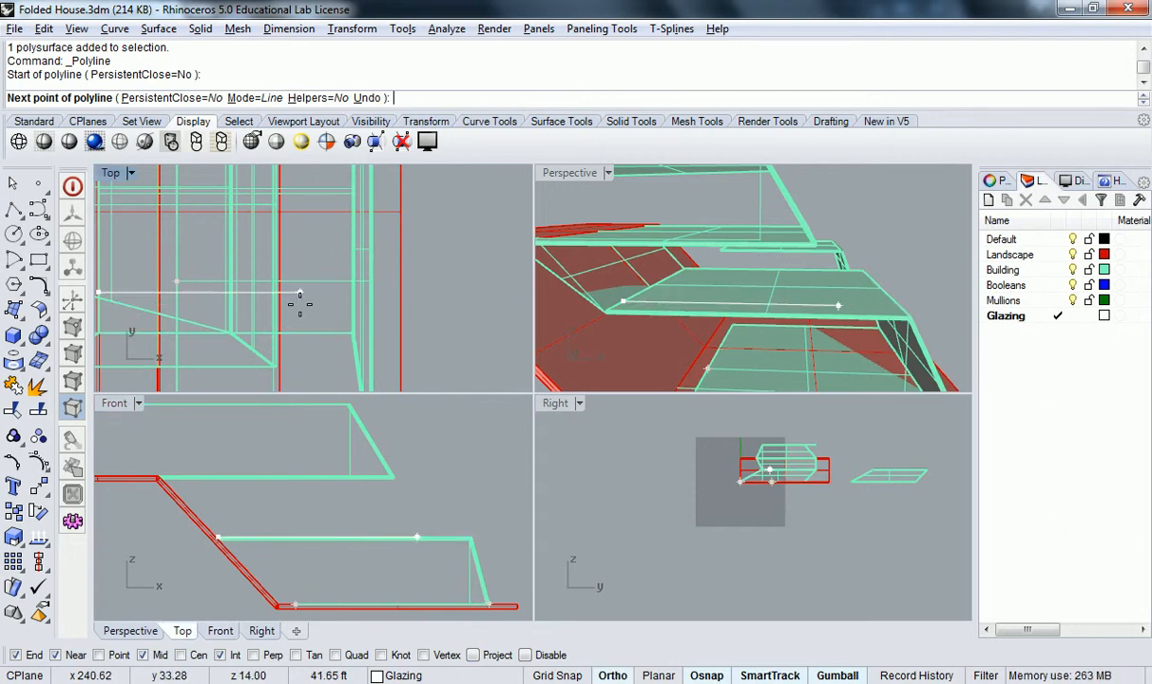
key(F8)
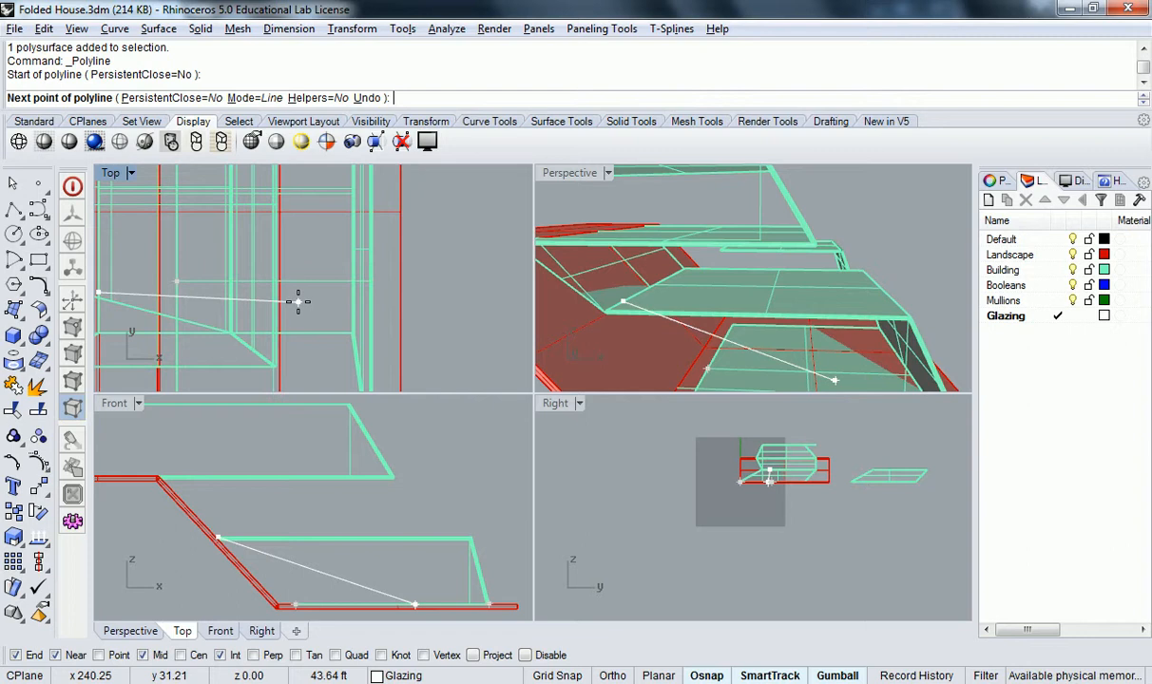
Place the polyline's first segment 24' long, running with ortho across the middle floor at right angles to the fold edge
text(6')
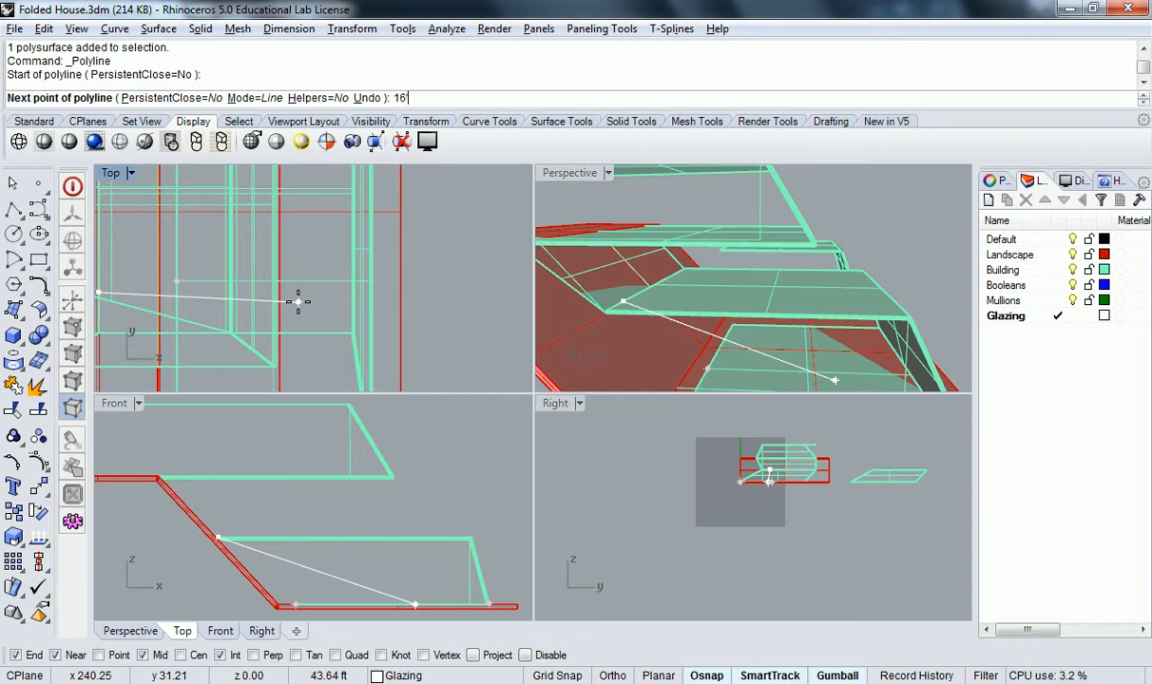
key(Return)
key(F8)
key(F8)
text(24')
key(Return)
key(F8)
click(298, 302)
key(F8)
Add a second polyline segment 32' long with ortho, running parallel to the fold edge
right_drag(229, 225, 349, 360)
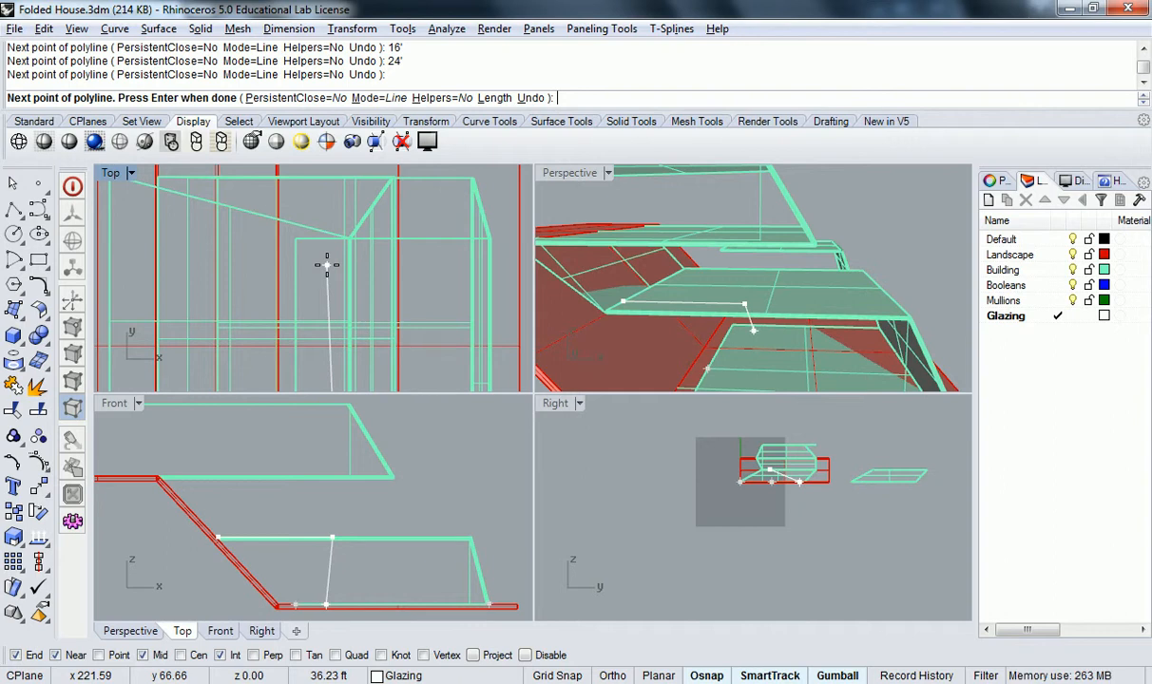
text(2)
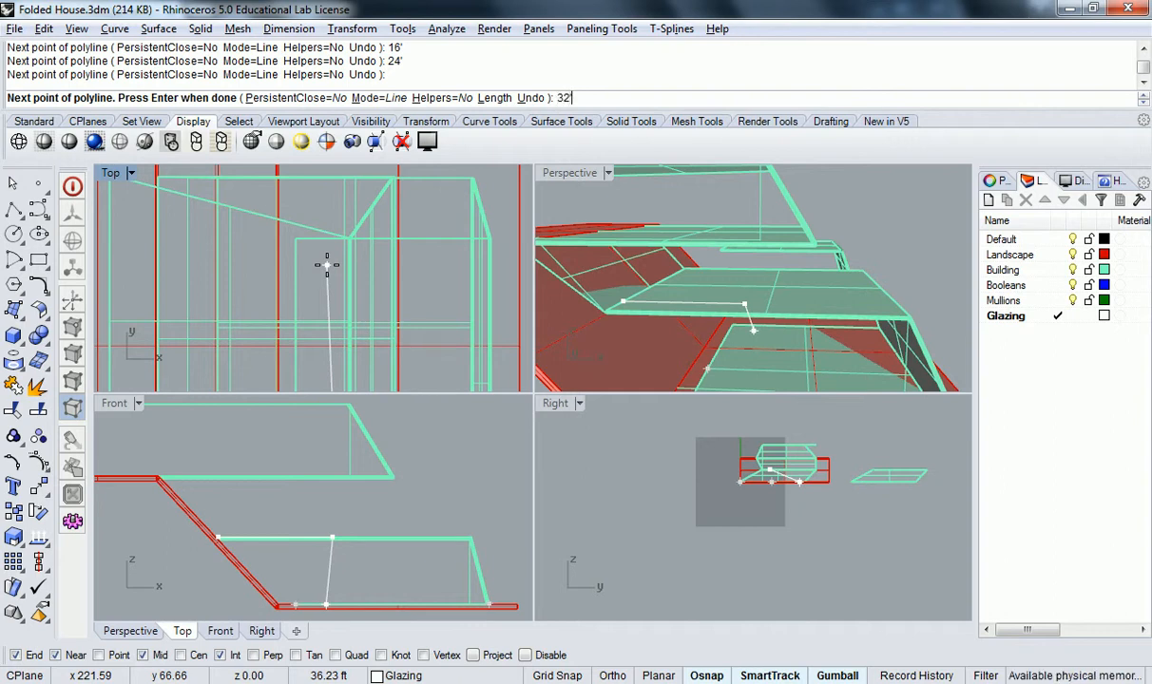
key(Return)
scroll(327, 265, down, 3)
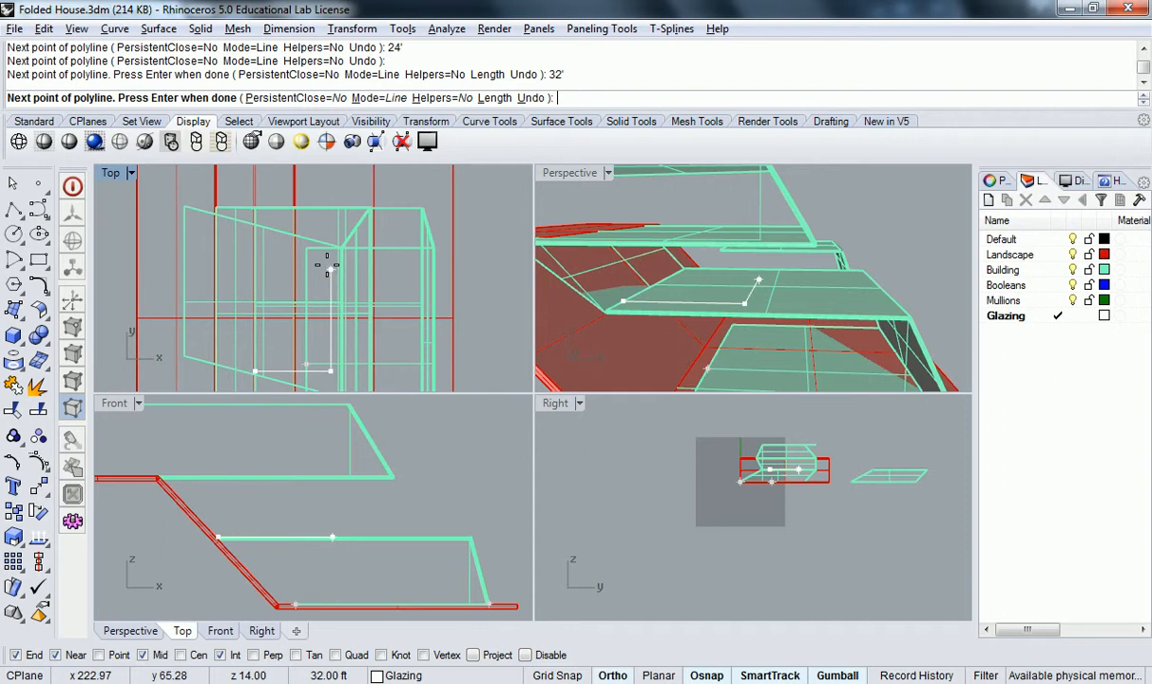
click(327, 262)
Run the third polyline segment back to the fold edge with ortho and close the rectangle at its start point
scroll(276, 267, up, 3)
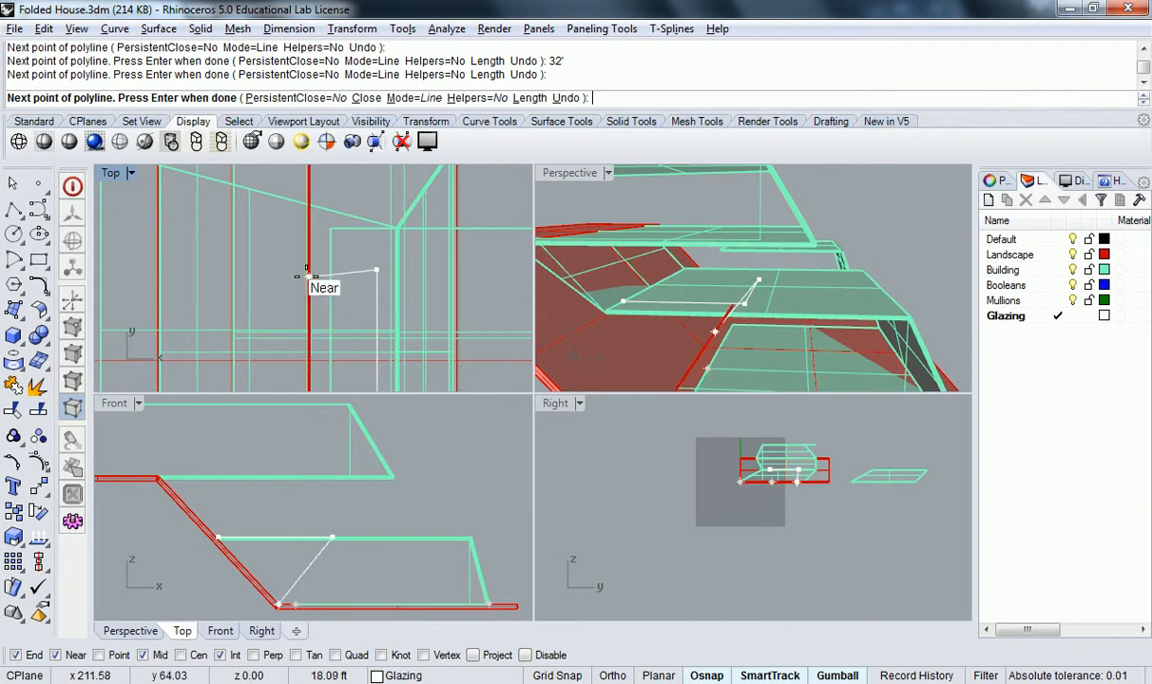
shift+scroll(240, 270, up, 6)
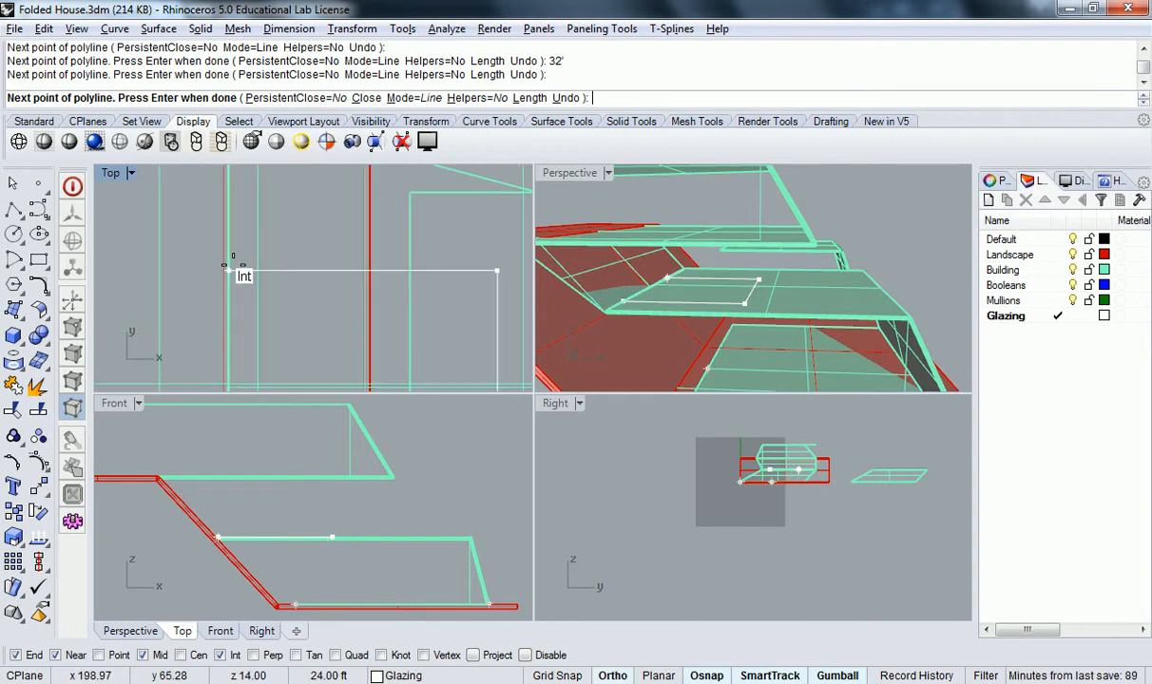
click(229, 270)
click(623, 301)
Select the closed rectangular curve on the middle floor instead of the floor polysurface beneath it
right_drag(758, 263, 818, 303)
scroll(774, 282, up, 4)
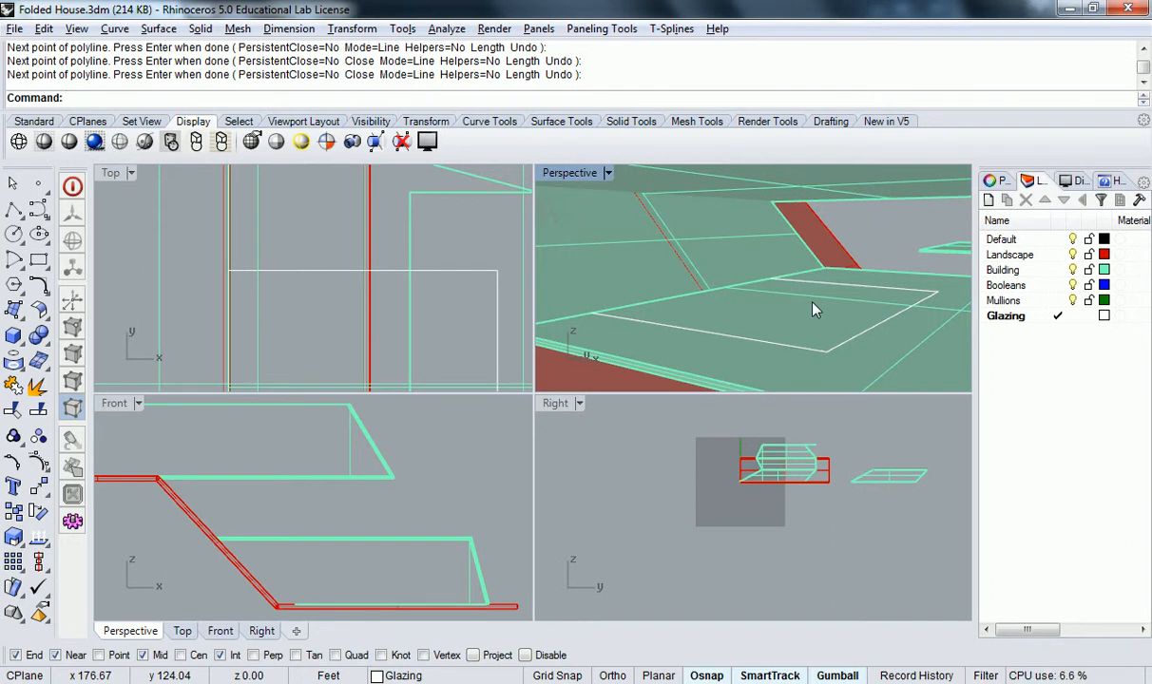
click(792, 348)
key(Escape)
click(787, 348)
key(Escape)
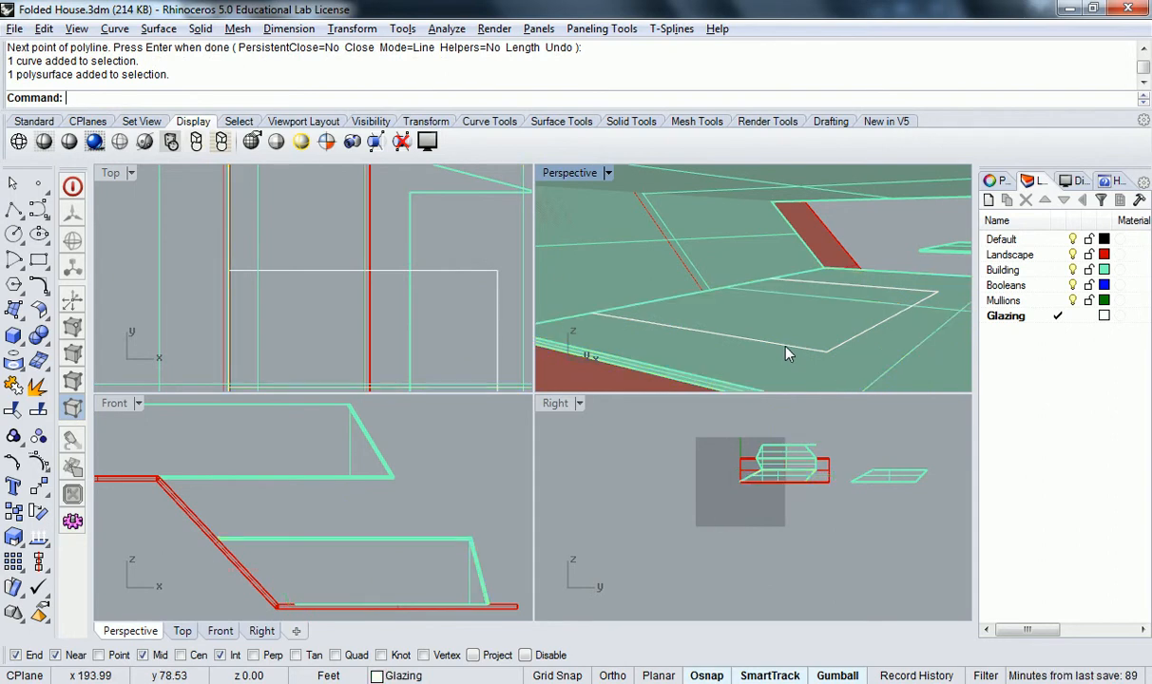
click(787, 353)
click(785, 348)
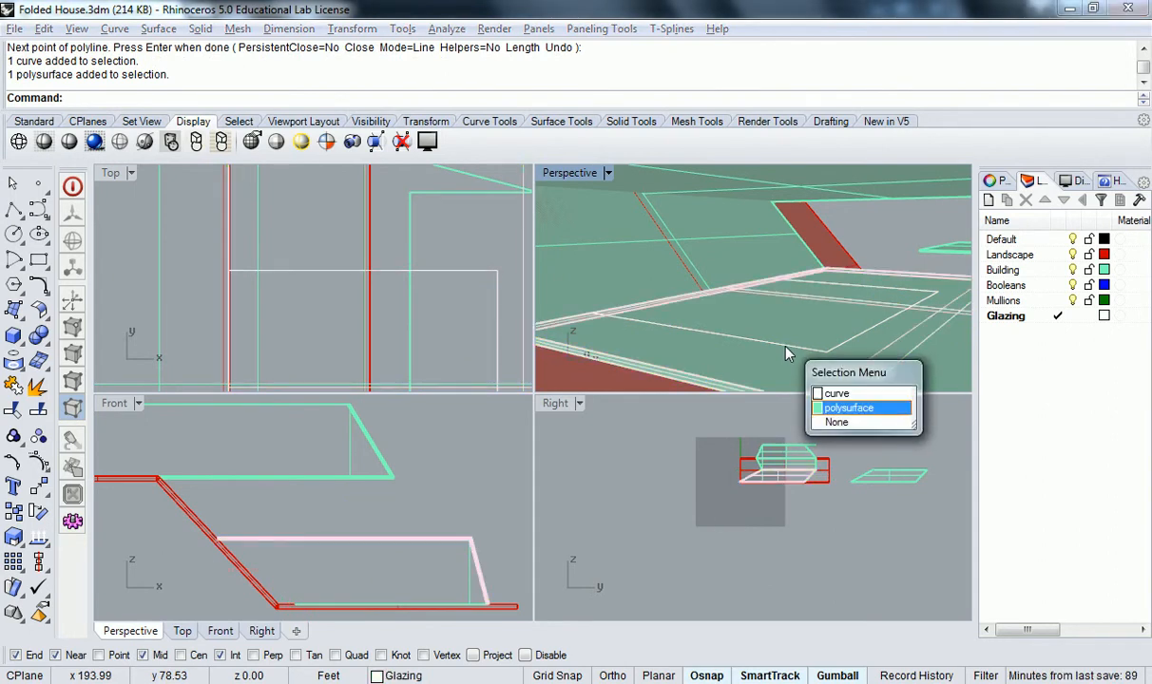
key(Escape)
click(777, 343)
right_drag(775, 322, 882, 293)
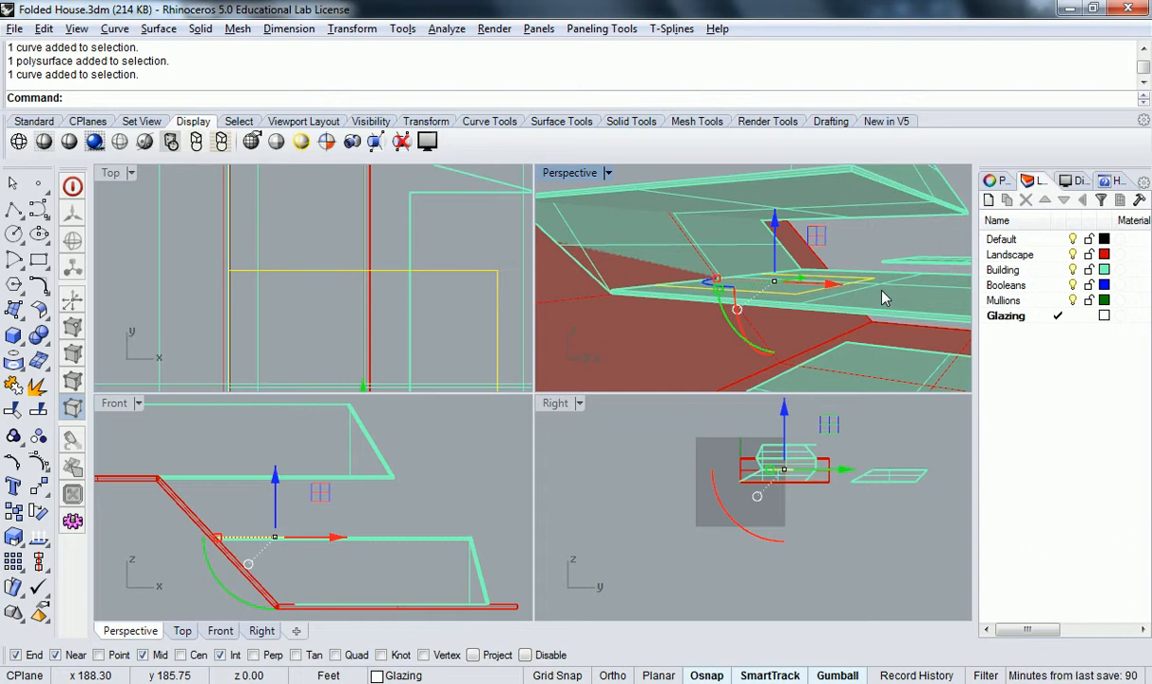
text(Extru)
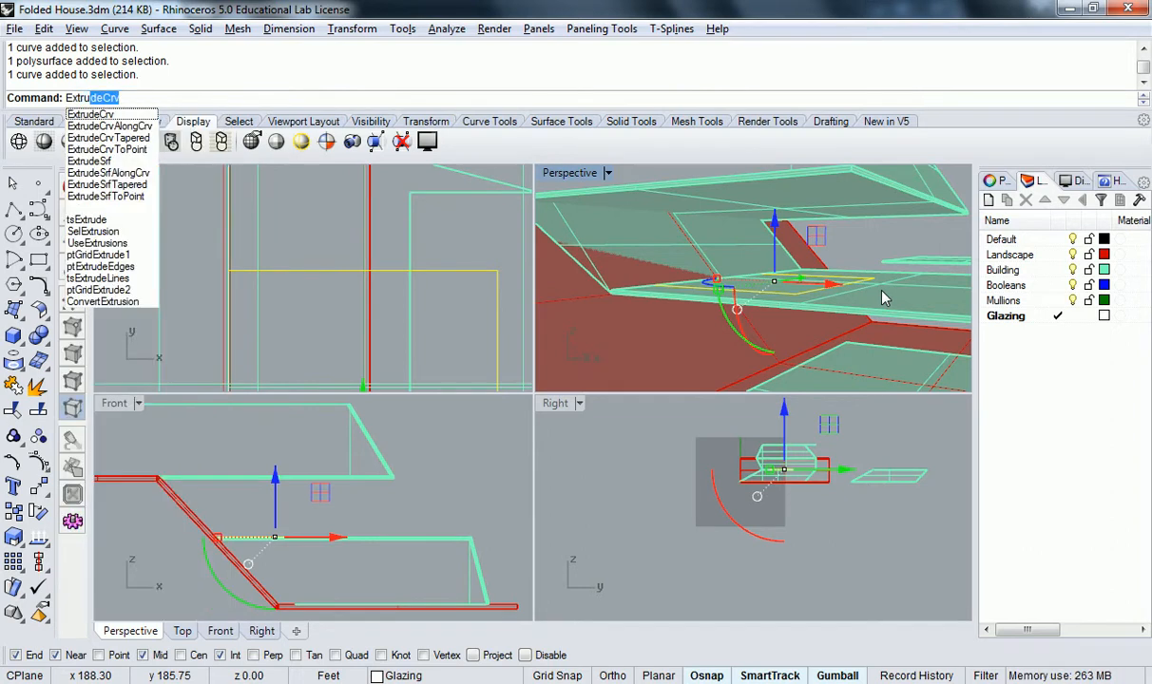
key(Escape)
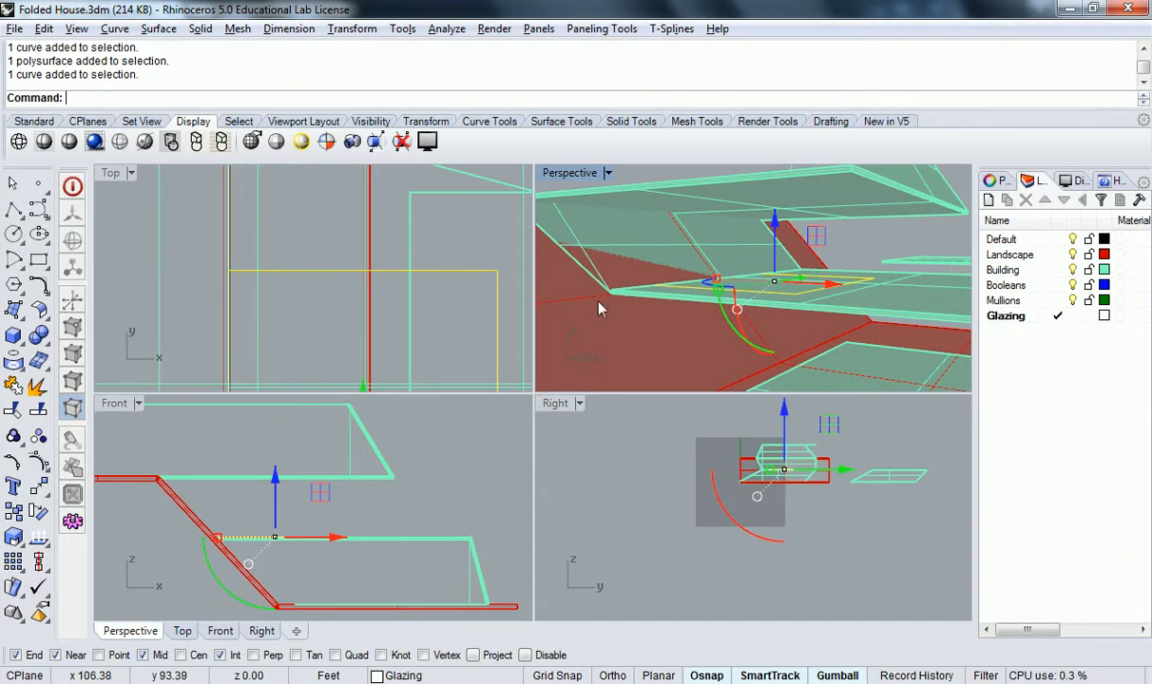
scroll(326, 252, down, 5)
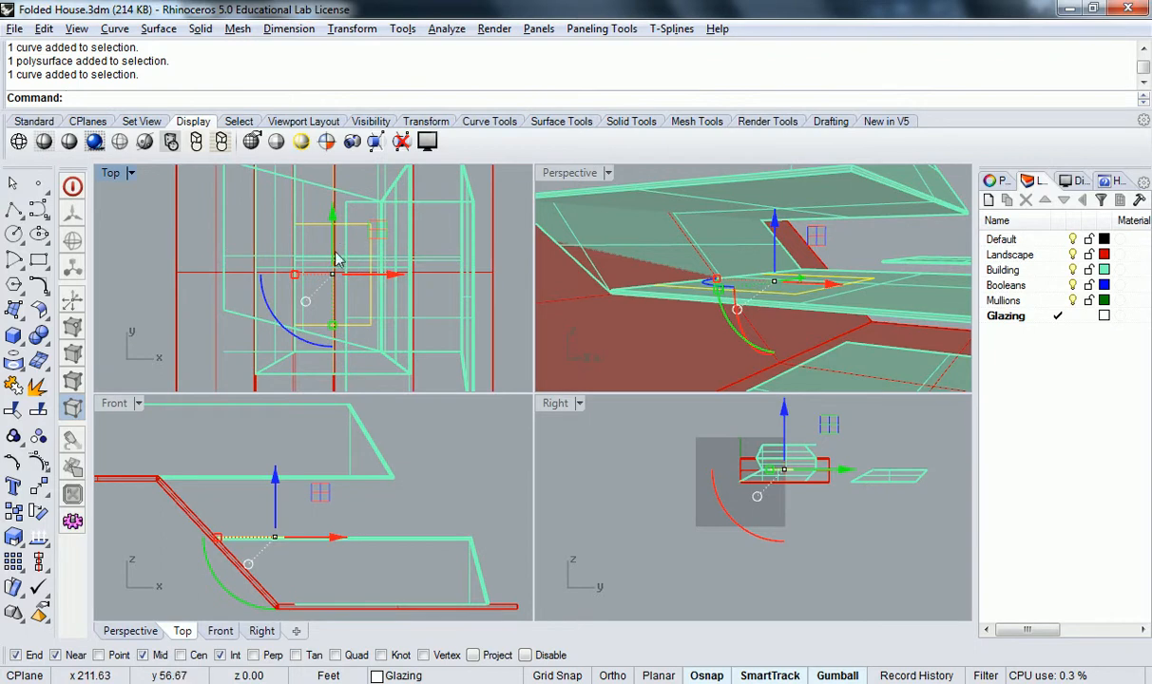
key(Escape)
Select the rectangular curve in plan and inspect its position between the middle floor and the roof above
right_drag(615, 266, 835, 304)
click(371, 302)
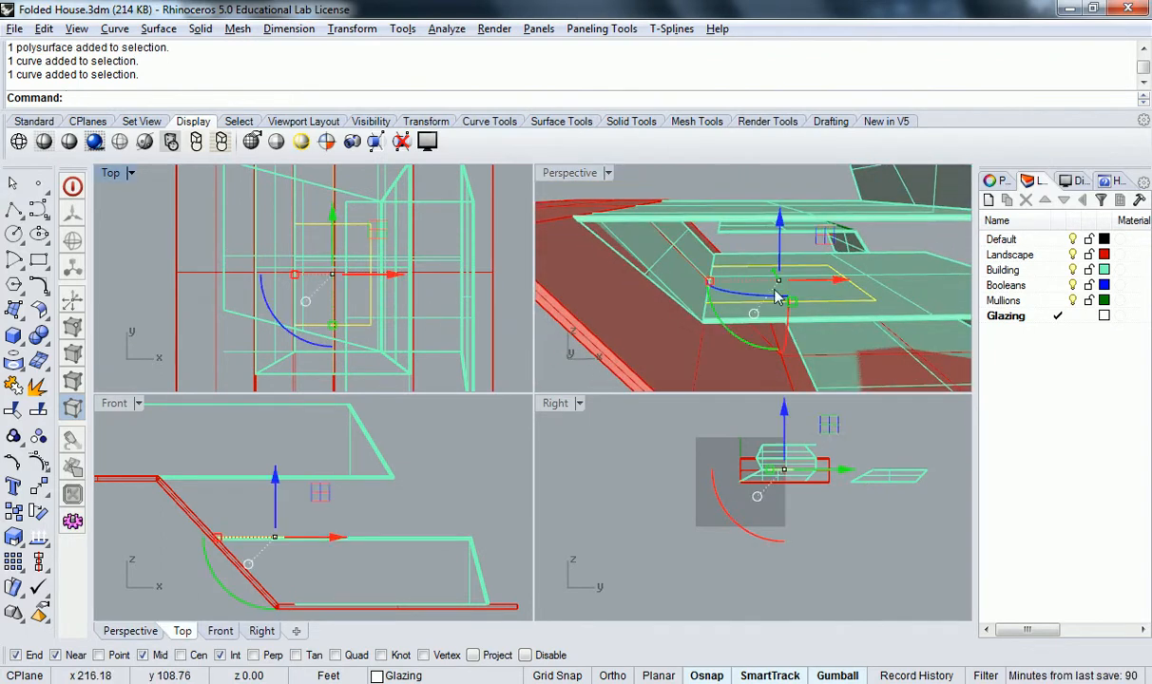
right_drag(596, 220, 665, 213)
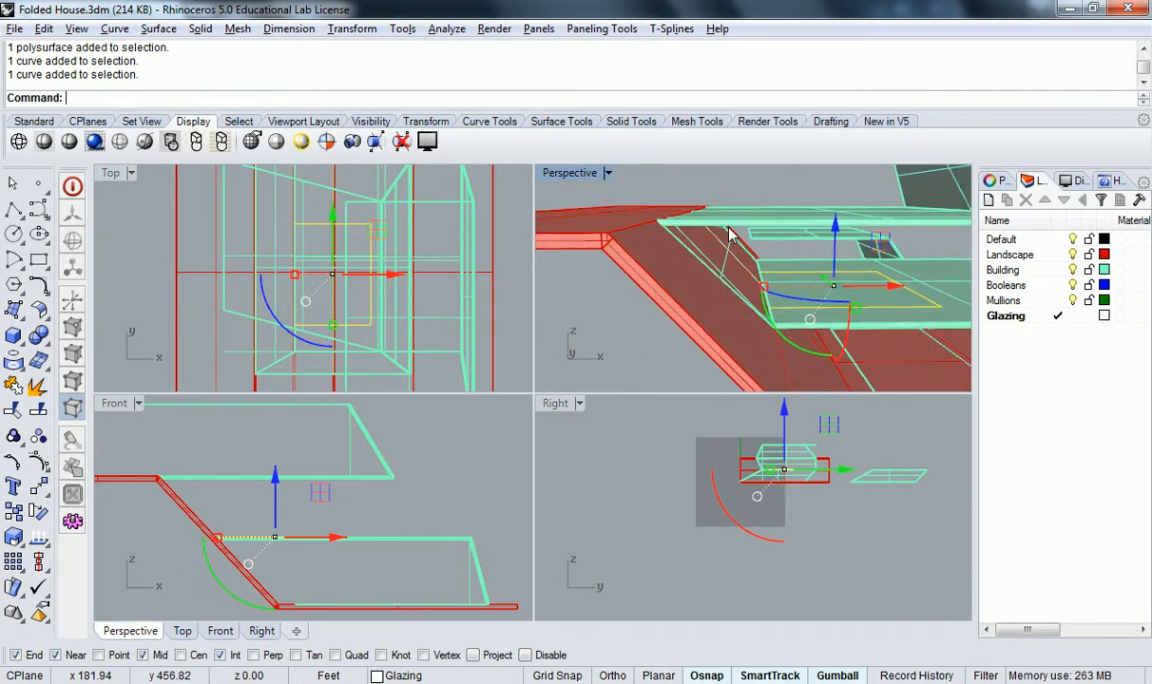
right_drag(811, 253, 840, 287)
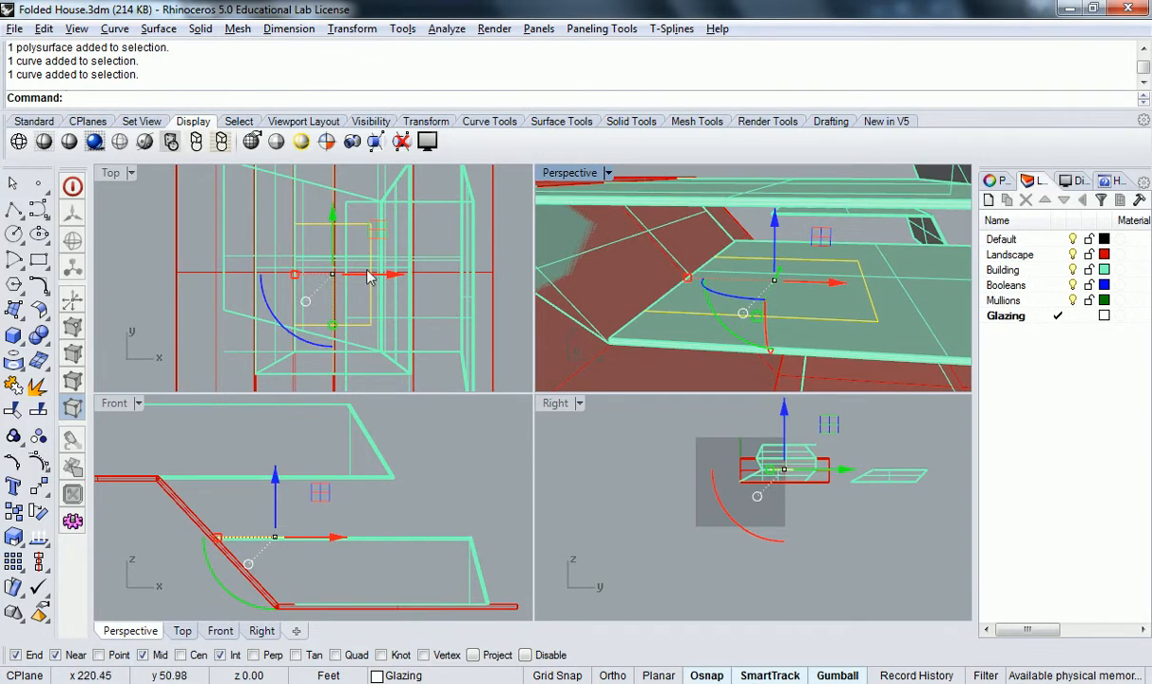
Move the rectangular curve in plan along X so its open end extends past the sloped landscape fold
drag(389, 279, 347, 277)
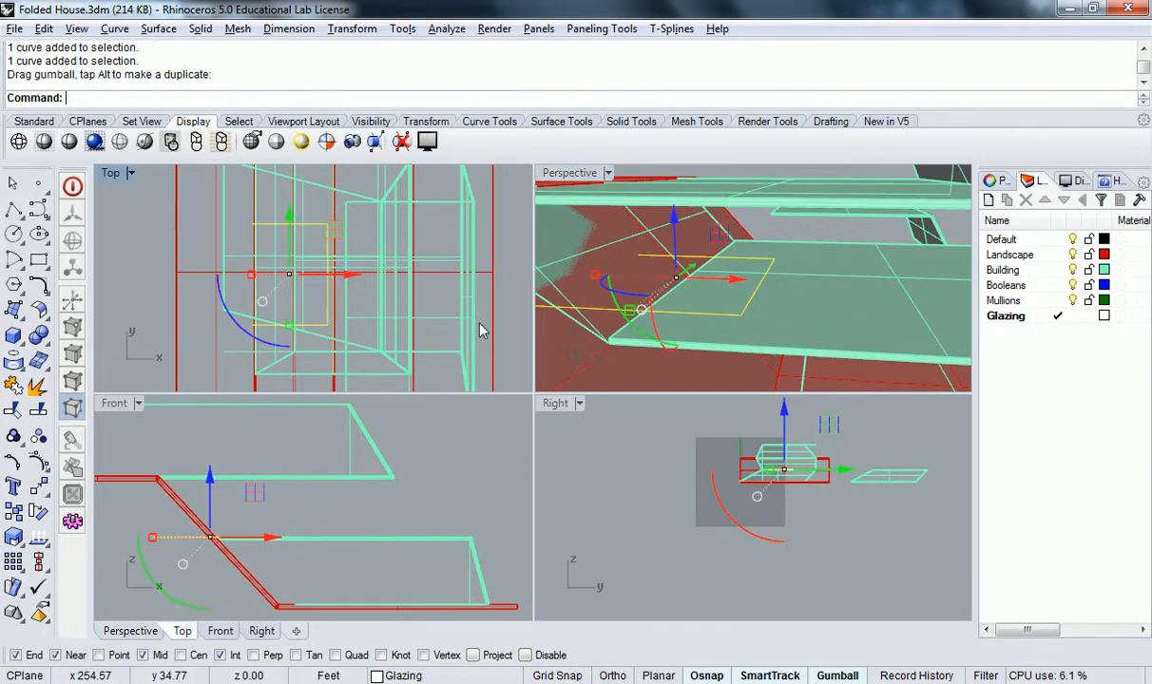
right_drag(746, 280, 763, 285)
click(302, 225)
click(222, 227)
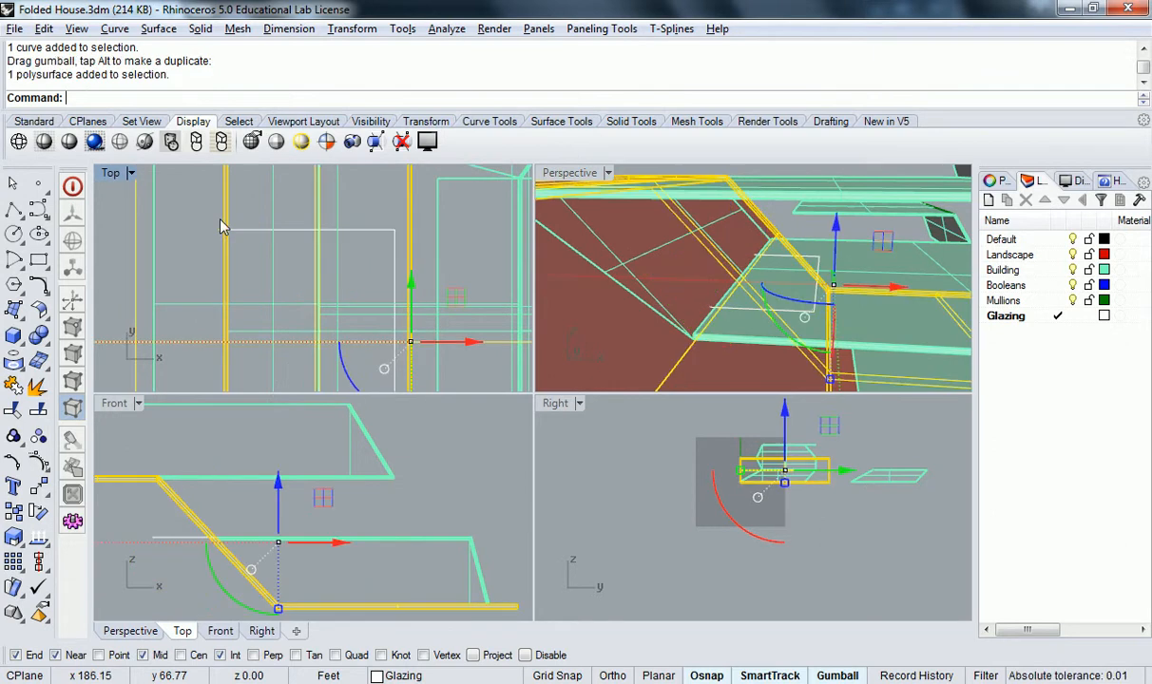
Reselect the rectangular curve in plan and shift it slightly farther past the fold
right_drag(249, 221, 282, 247)
right_drag(751, 235, 903, 252)
right_drag(433, 278, 444, 303)
right_drag(891, 224, 676, 241)
right_drag(426, 255, 418, 218)
key(Escape)
click(418, 220)
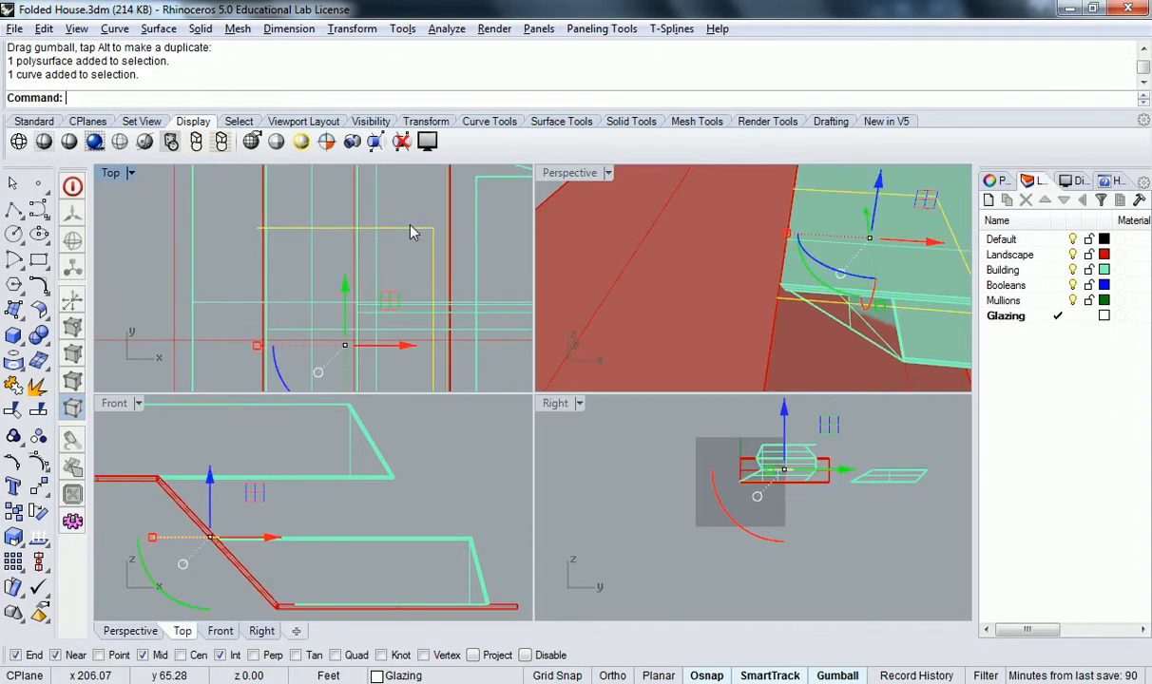
scroll(419, 243, down, 2)
drag(442, 268, 438, 277)
scroll(437, 277, up, 3)
key(Escape)
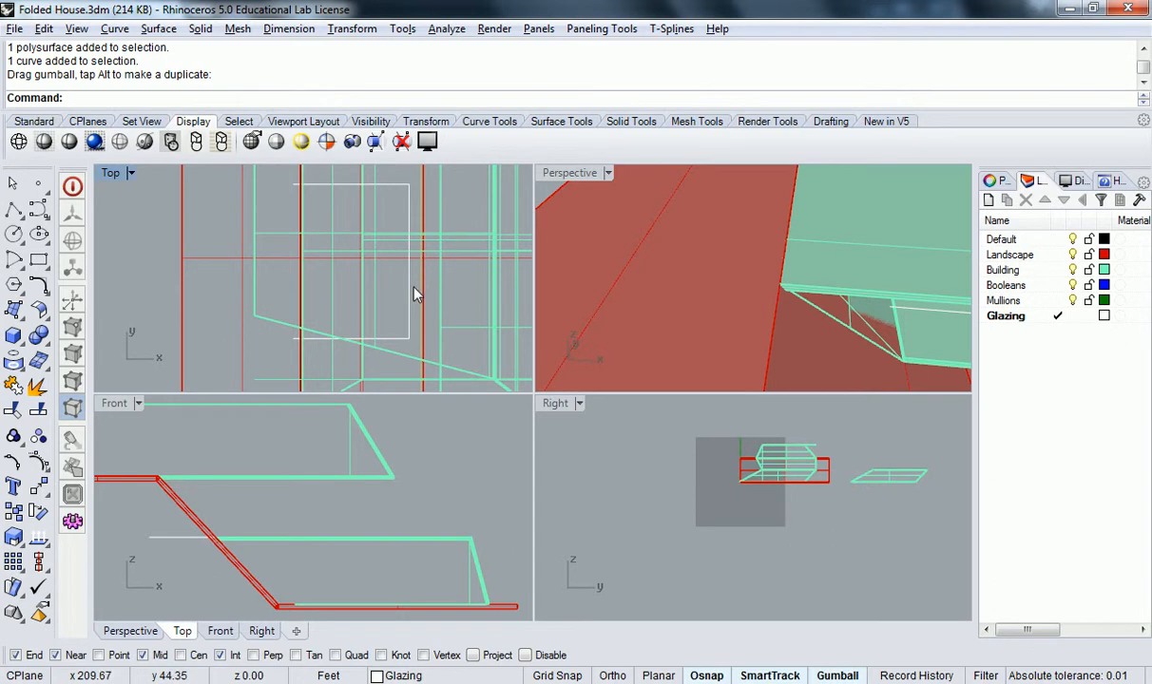
click(411, 297)
click(412, 298)
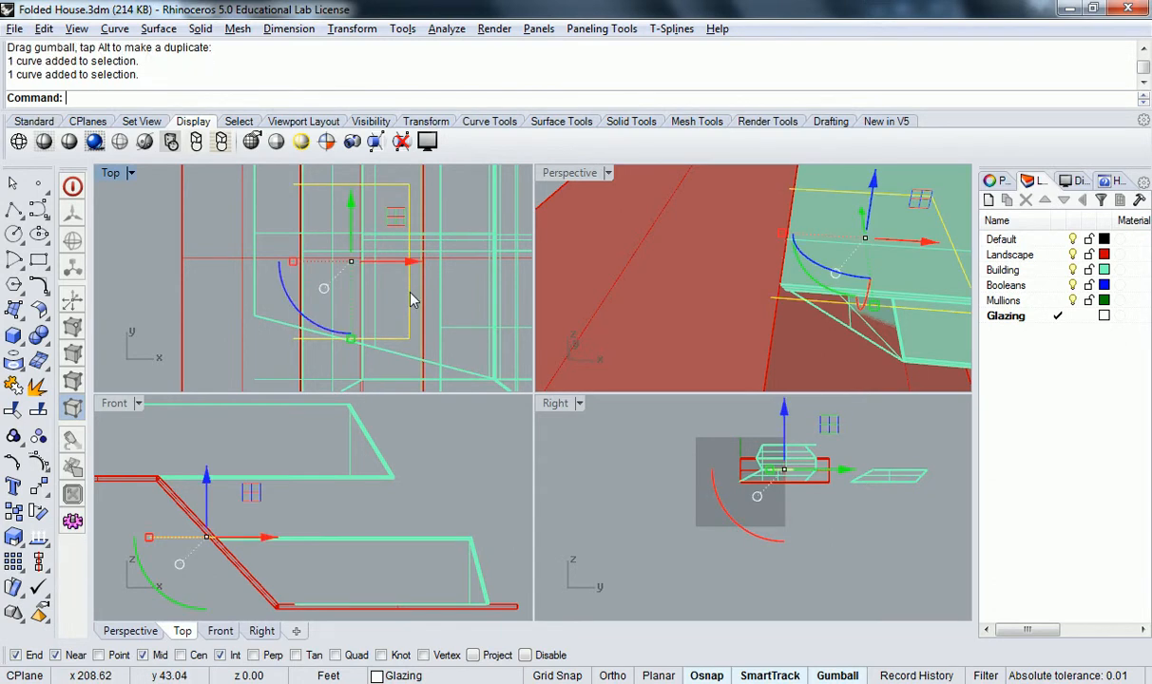
key(Delete)
text(MoveEdge)
key(Return)
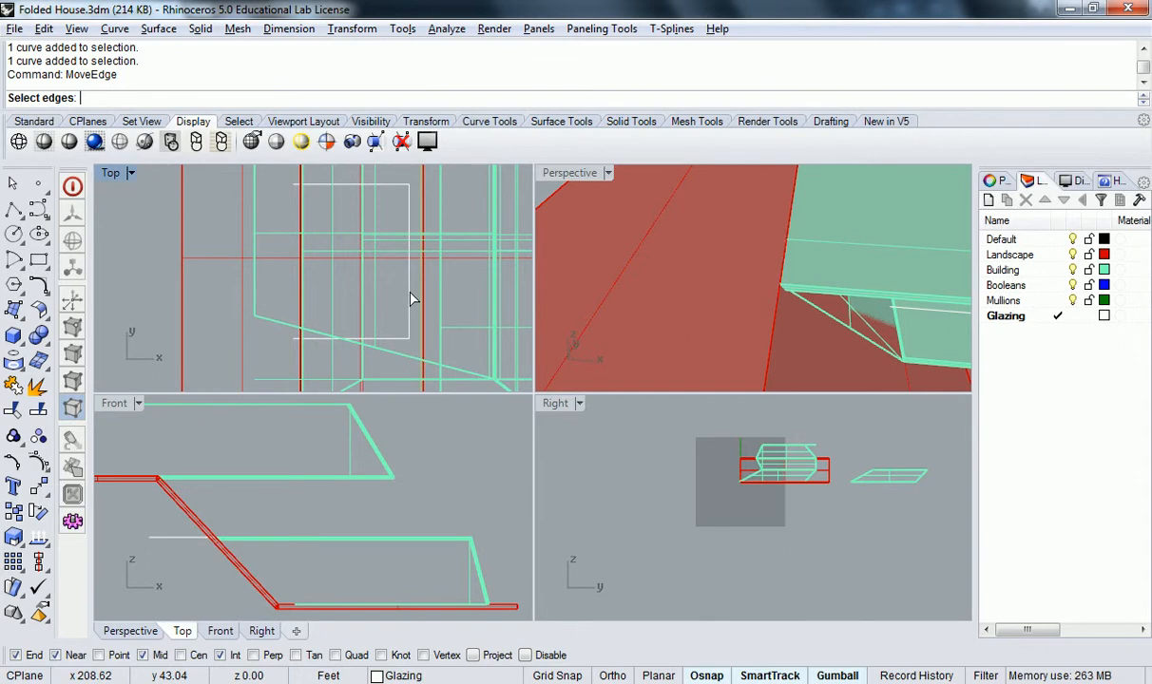
click(411, 298)
key(Delete)
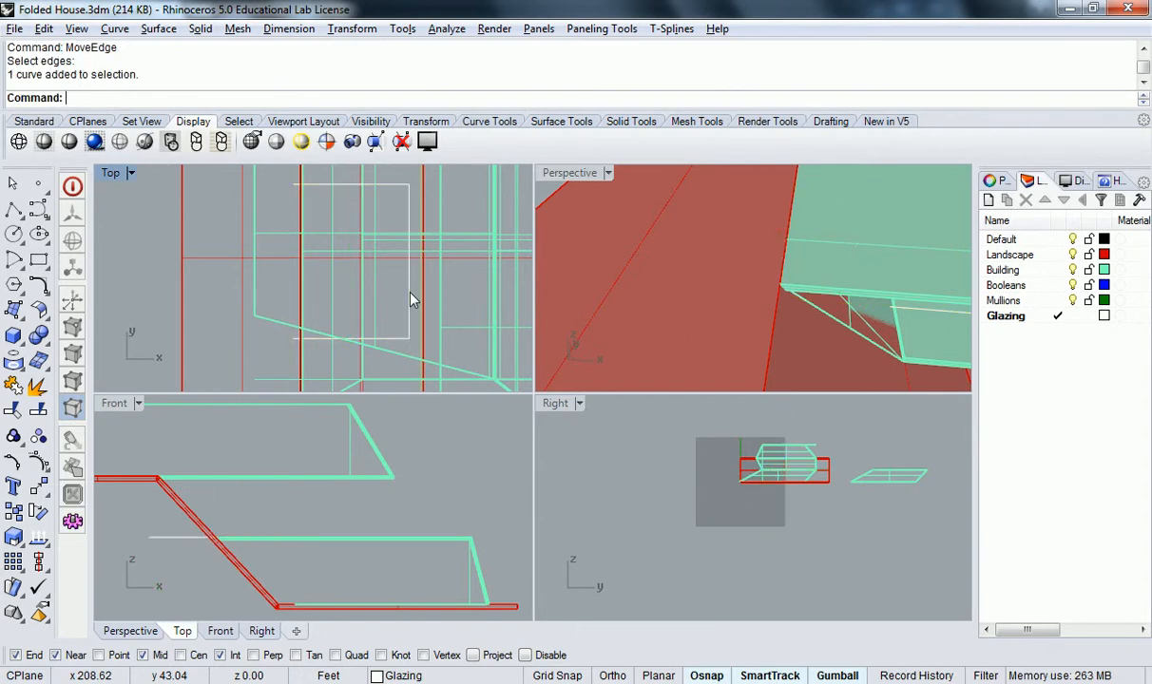
Extrude the curve upward as a solid about 12.26 ft, snapping to the lower corner of the roof above
right_drag(456, 360, 422, 304)
click(374, 270)
right_drag(825, 318, 716, 270)
text(ExtrudeCrv)
key(Return)
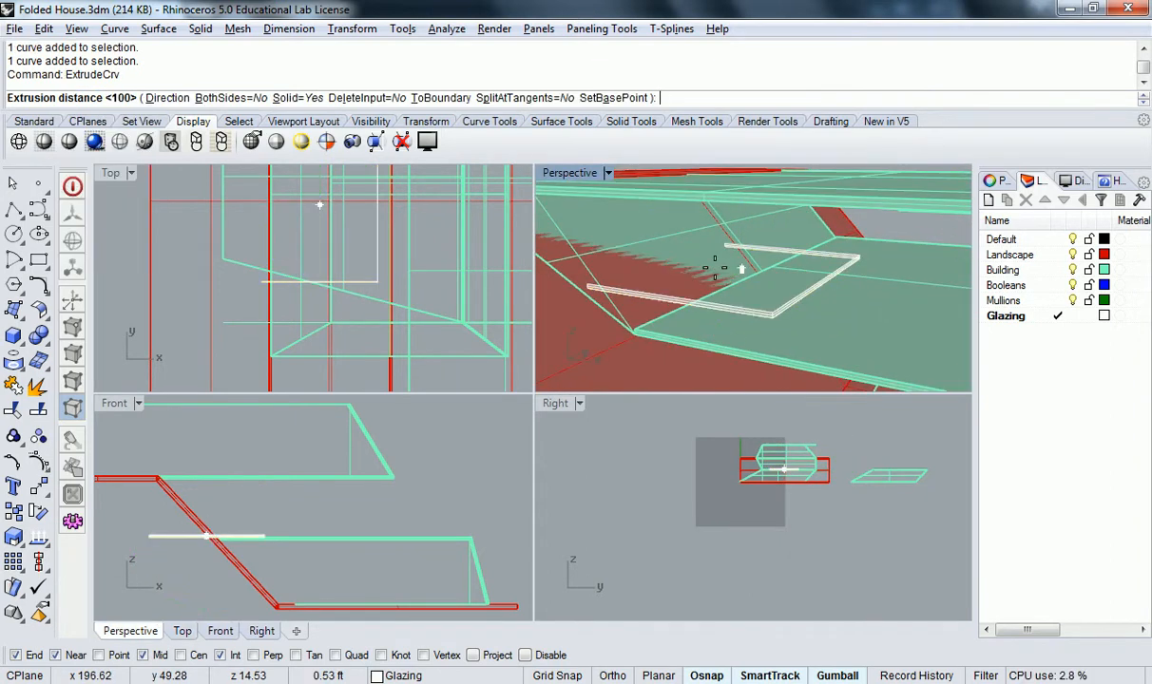
shift+right_drag(828, 270, 735, 277)
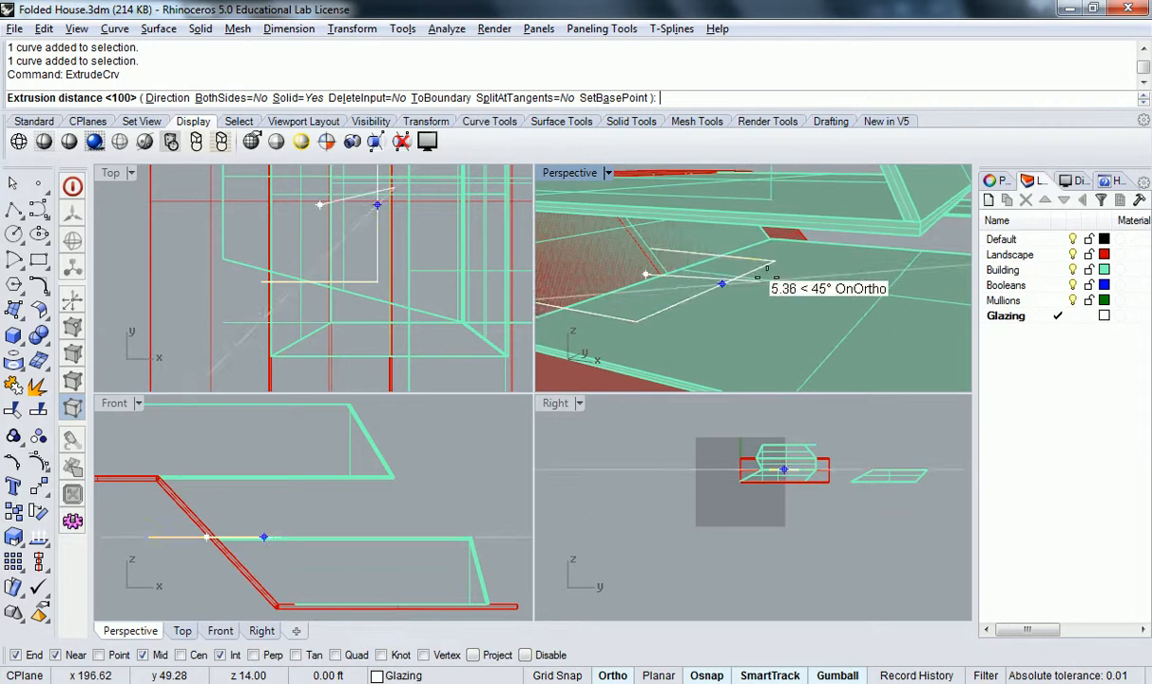
right_drag(809, 249, 840, 243)
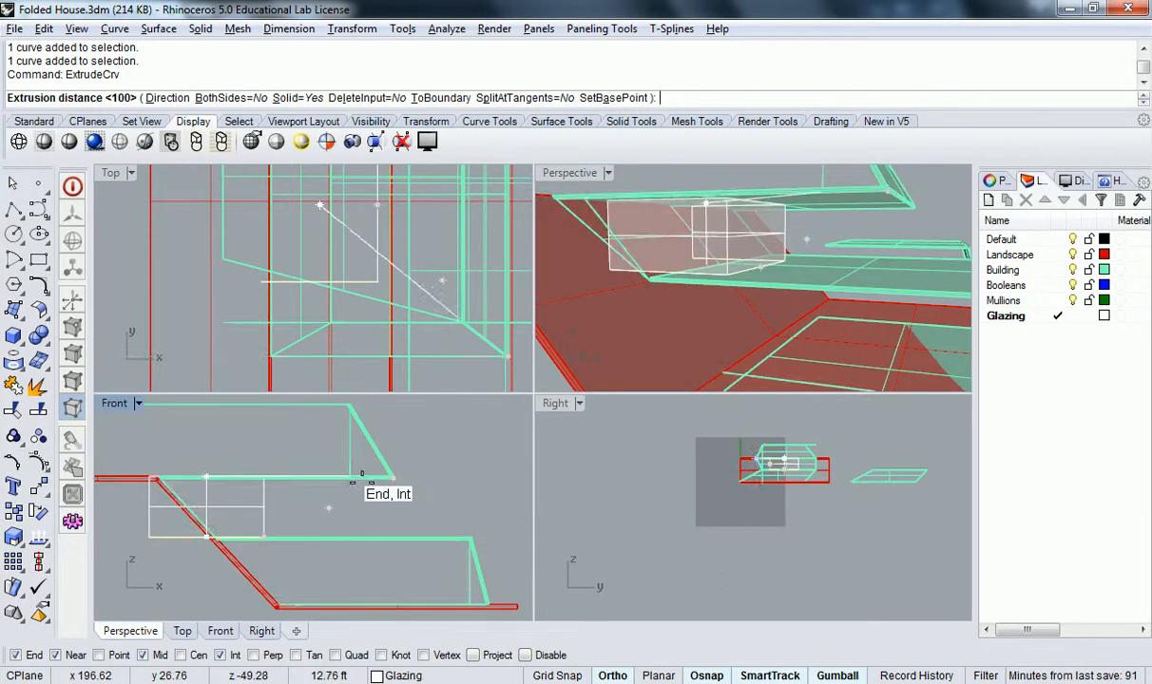
right_drag(395, 483, 438, 445)
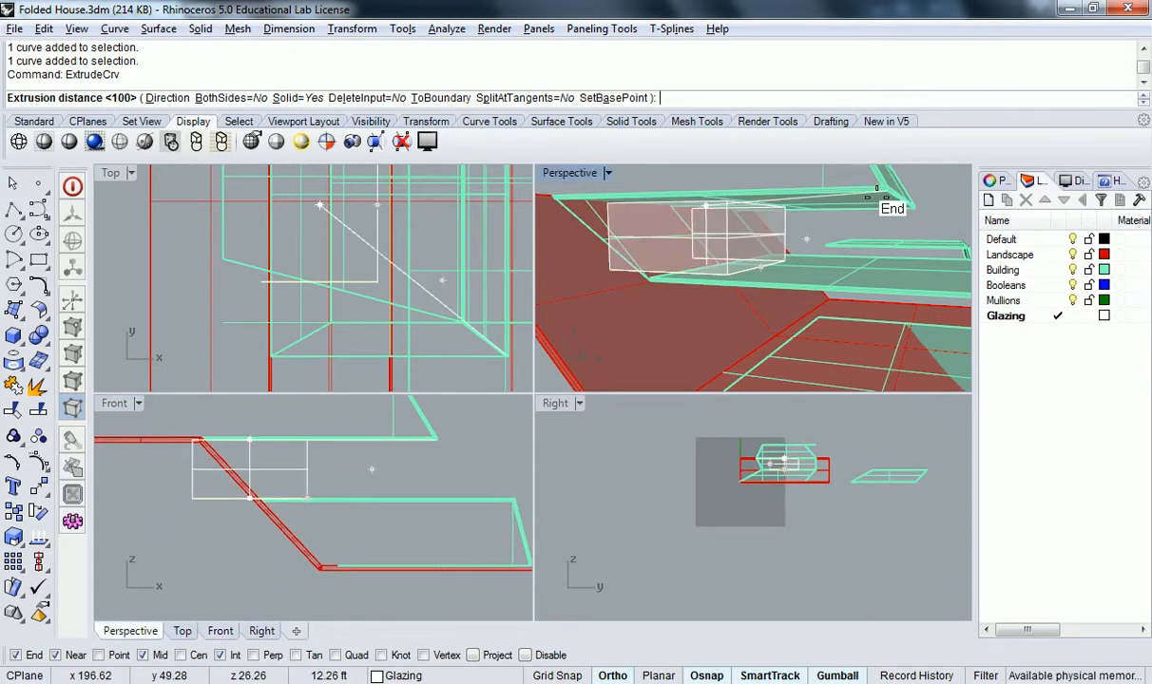
scroll(423, 442, up, 3)
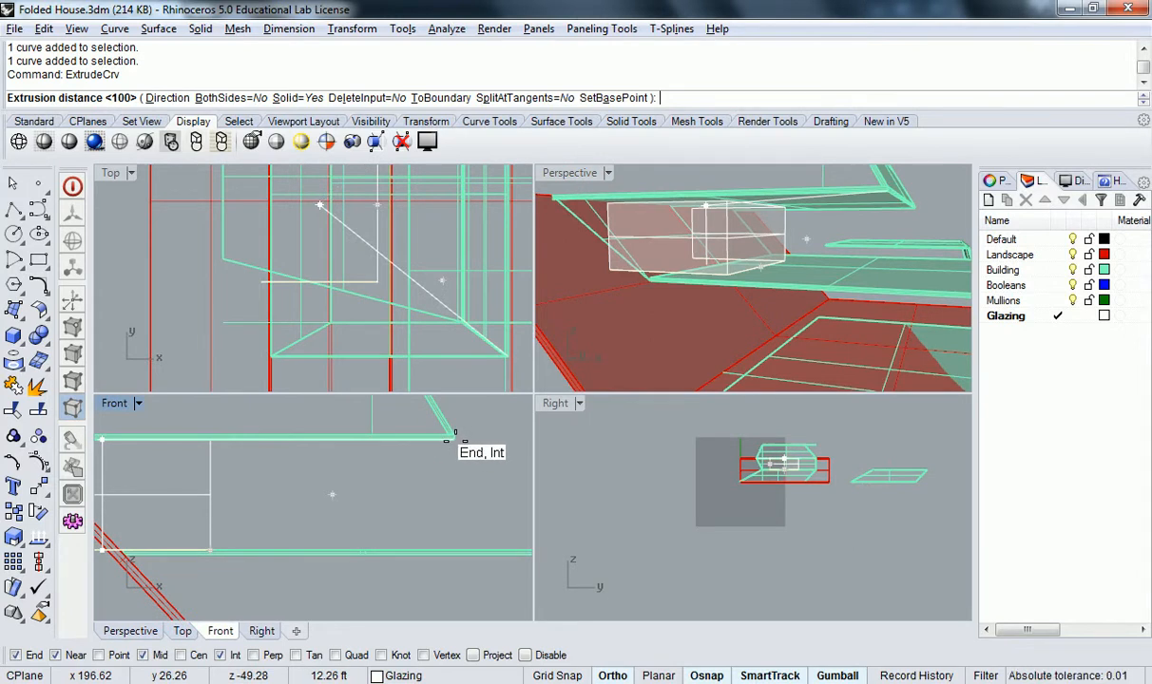
click(453, 435)
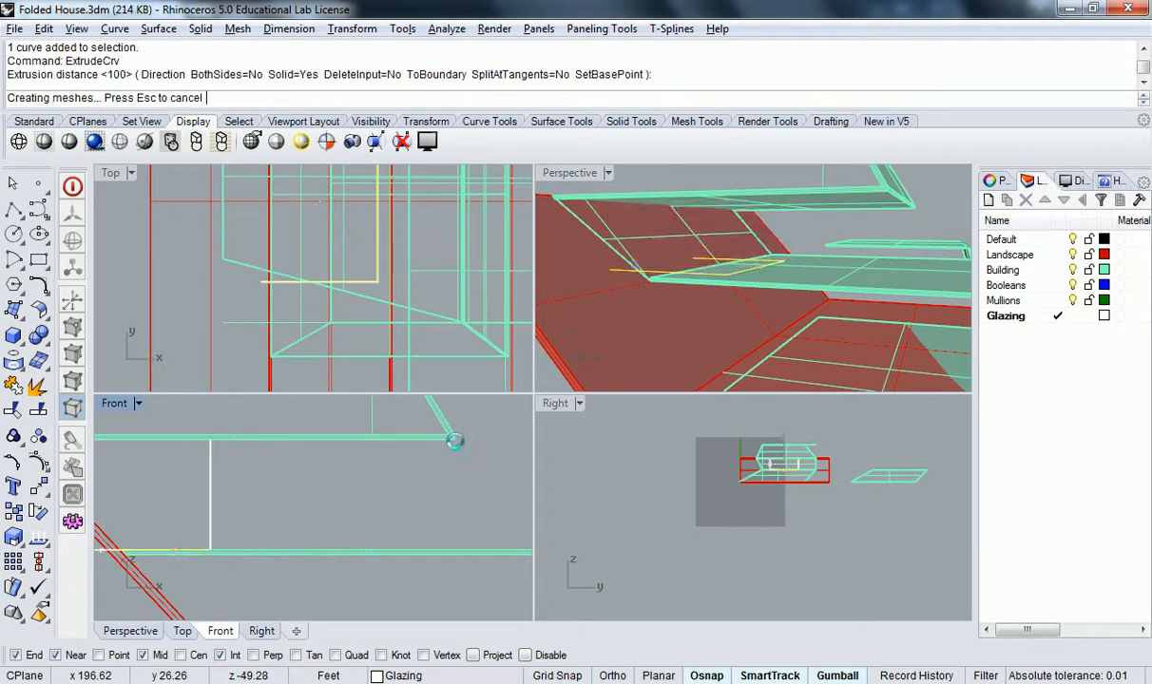
Move the outer end face of the glazing volume 16' outward along X
mouse_move(813, 260)
right_down()
mouse_move(741, 239)
mouse_move(663, 278)
mouse_move(581, 249)
mouse_move(734, 239)
mouse_move(595, 235)
mouse_move(865, 248)
mouse_move(771, 260)
mouse_move(750, 279)
mouse_move(738, 257)
mouse_move(758, 244)
mouse_move(819, 252)
mouse_move(810, 243)
right_up()
click(760, 245)
click(808, 242)
text(16)
key(Return)
key(Escape)
Trim away the glazing portions protruding behind the sloped landscape, using the landscape polysurface as the cutting object
right_drag(900, 291, 623, 268)
scroll(749, 287, down, 6)
right_drag(760, 299, 1031, 296)
right_drag(643, 293, 809, 262)
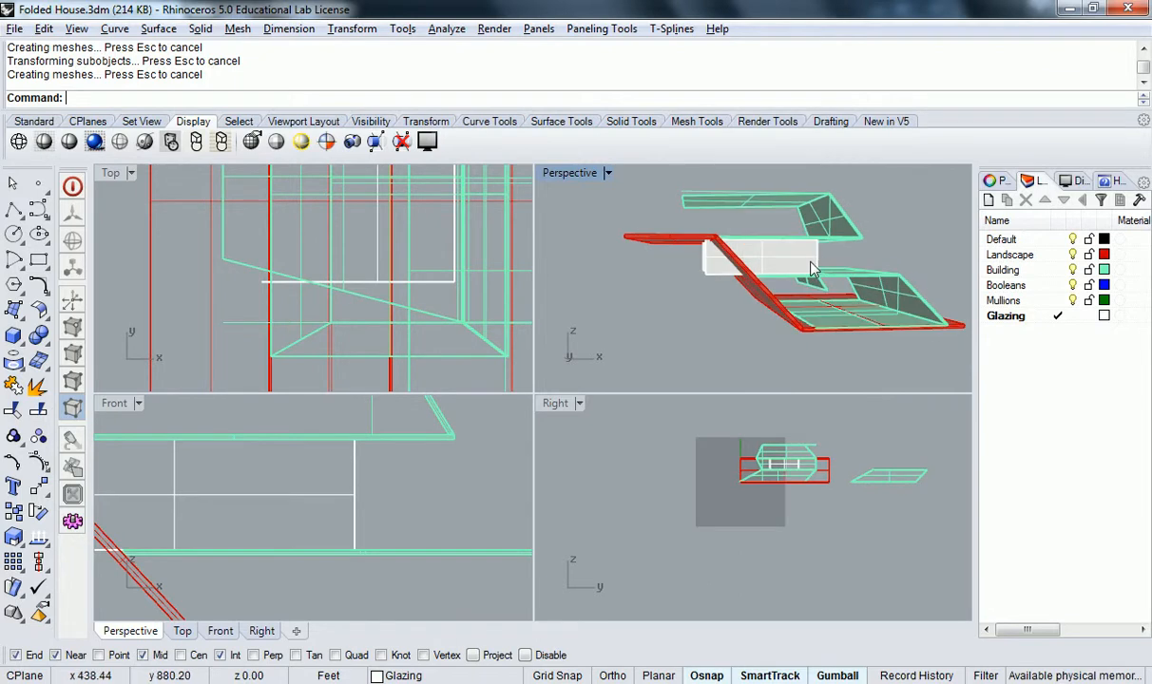
text(Trim)
key(Return)
scroll(807, 265, up, 5)
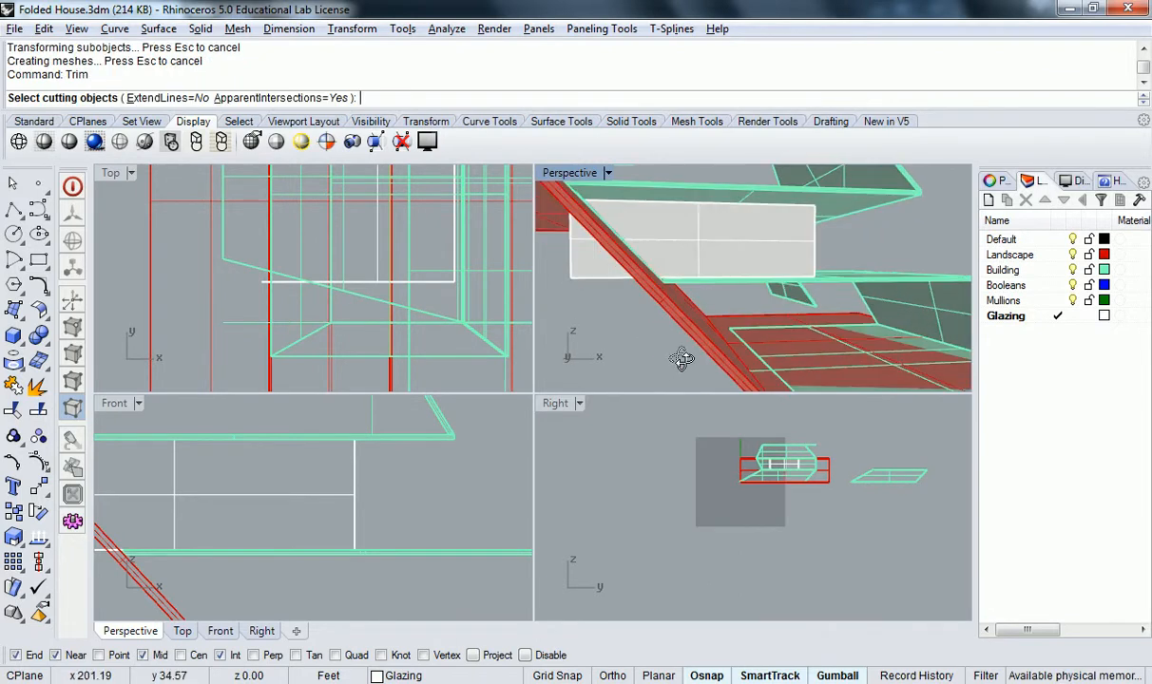
click(708, 328)
right_drag(712, 311, 597, 327)
key(Return)
click(574, 287)
right_drag(574, 287, 590, 266)
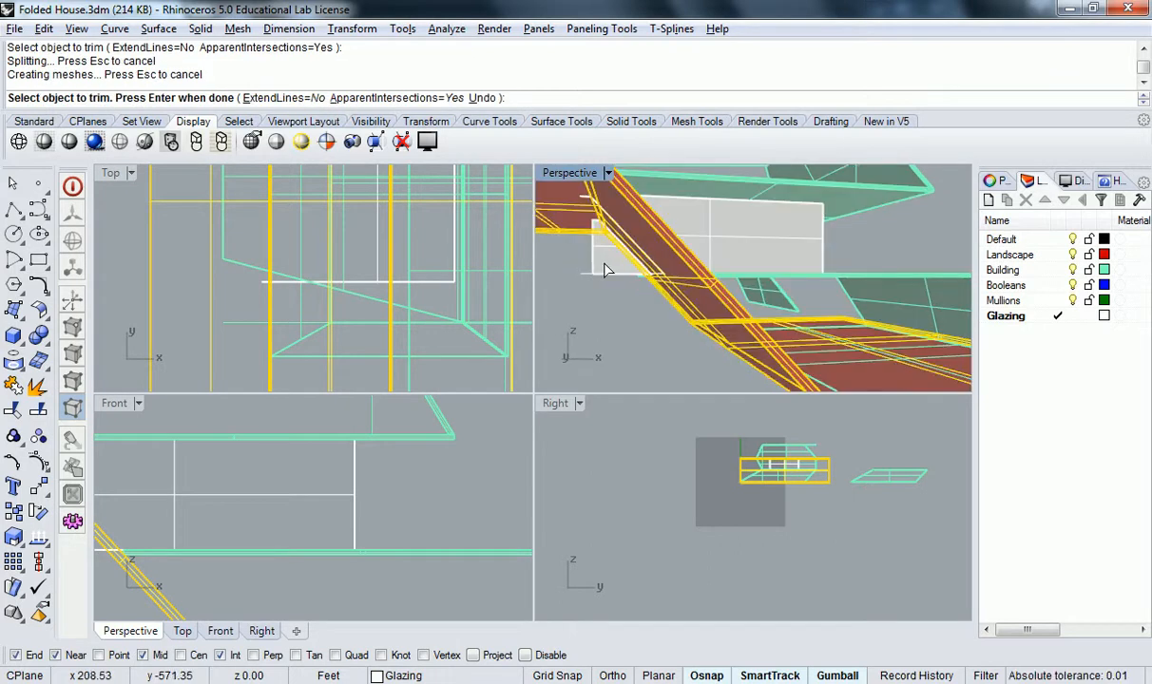
click(607, 264)
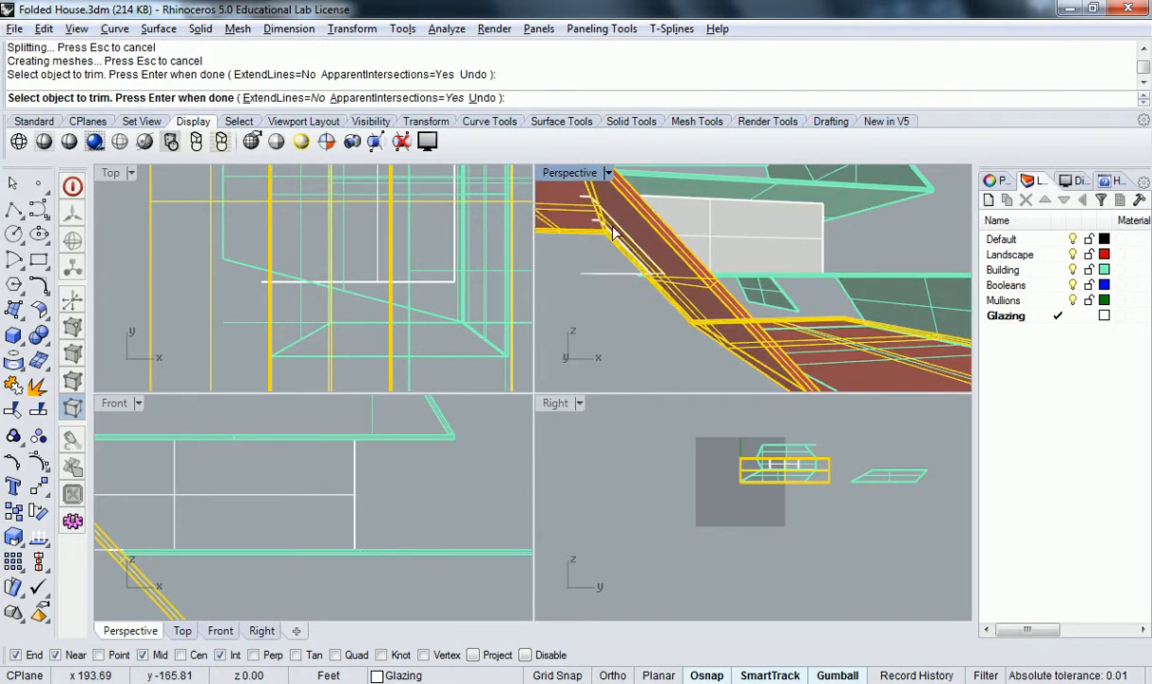
Check the trimmed glazing against the sloped landscape in wireframe display and end the Trim command
right_drag(705, 235, 692, 243)
scroll(640, 232, up, 3)
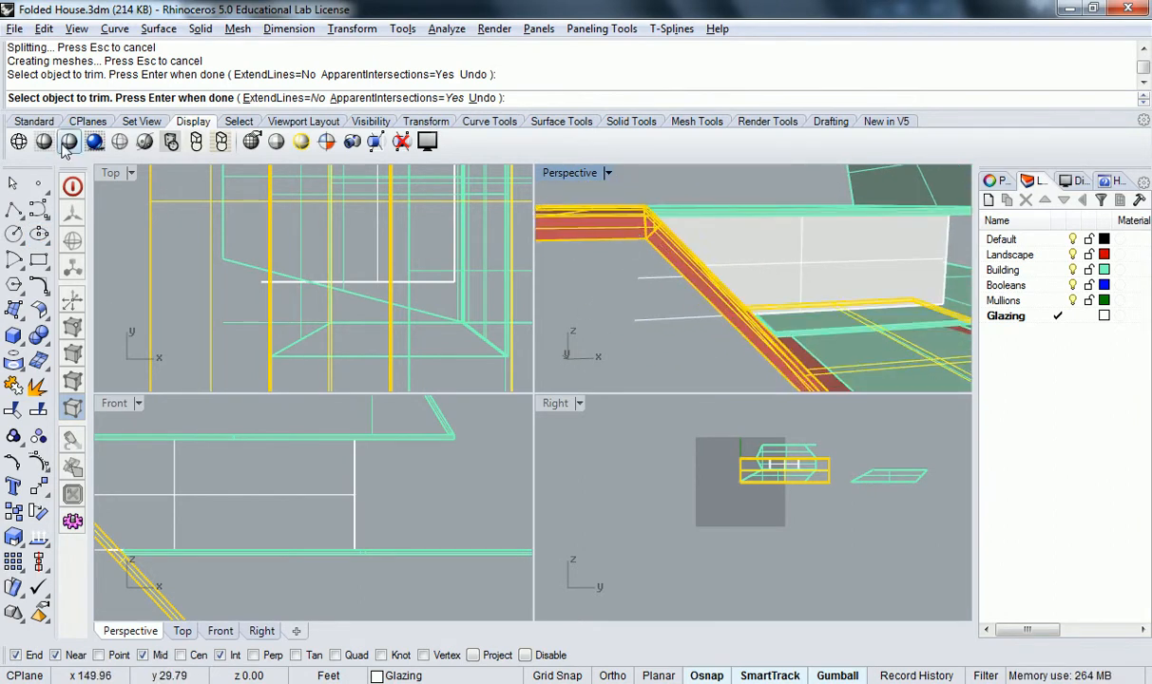
click(18, 141)
right_drag(657, 227, 733, 270)
scroll(670, 243, down, 3)
right_click(734, 270)
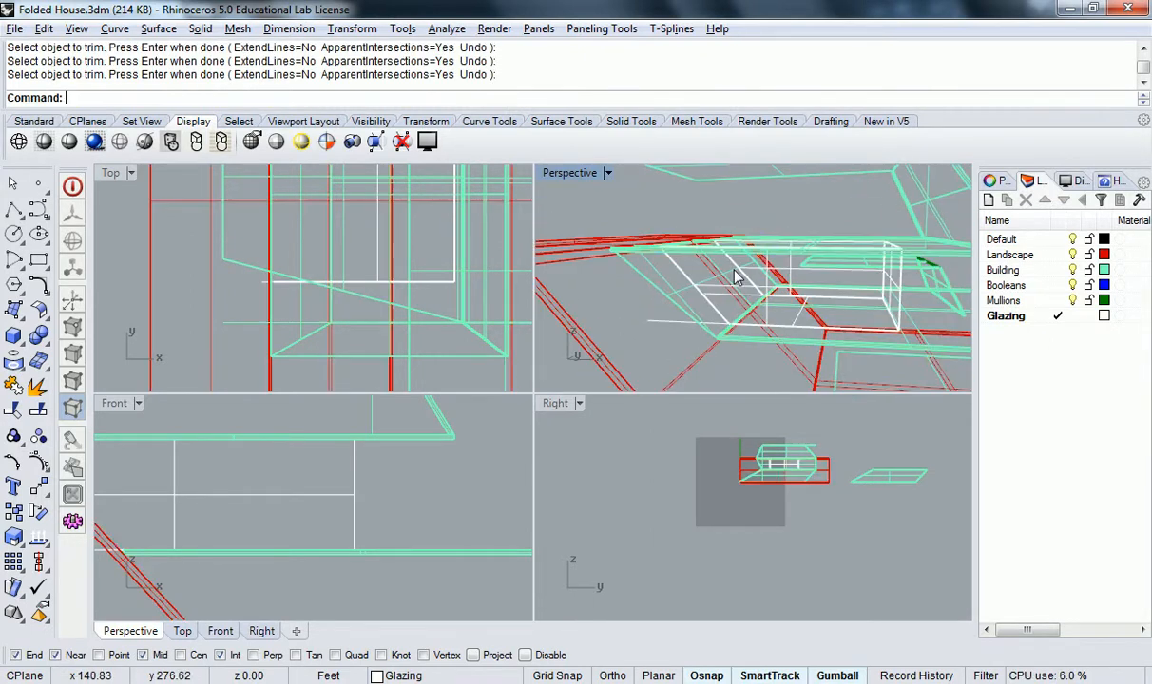
Return the perspective view to shaded display and examine the trimmed glazing volume
click(44, 141)
scroll(759, 298, up, 6)
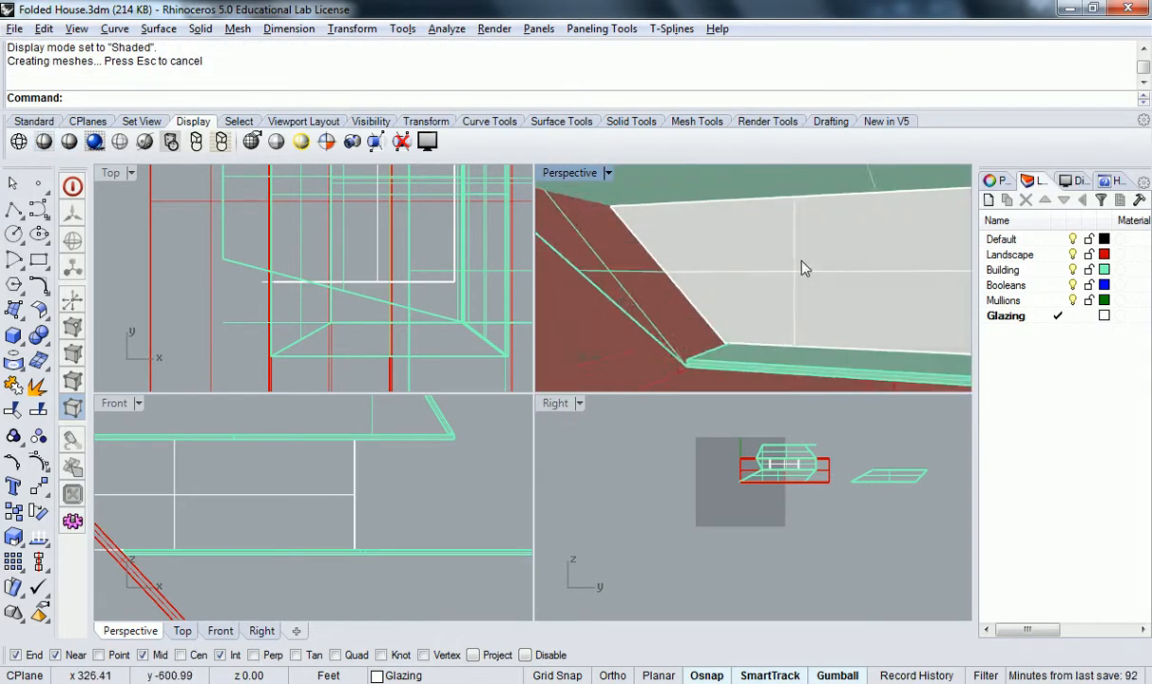
right_drag(746, 259, 782, 263)
click(669, 256)
scroll(669, 256, down, 6)
right_drag(671, 263, 728, 272)
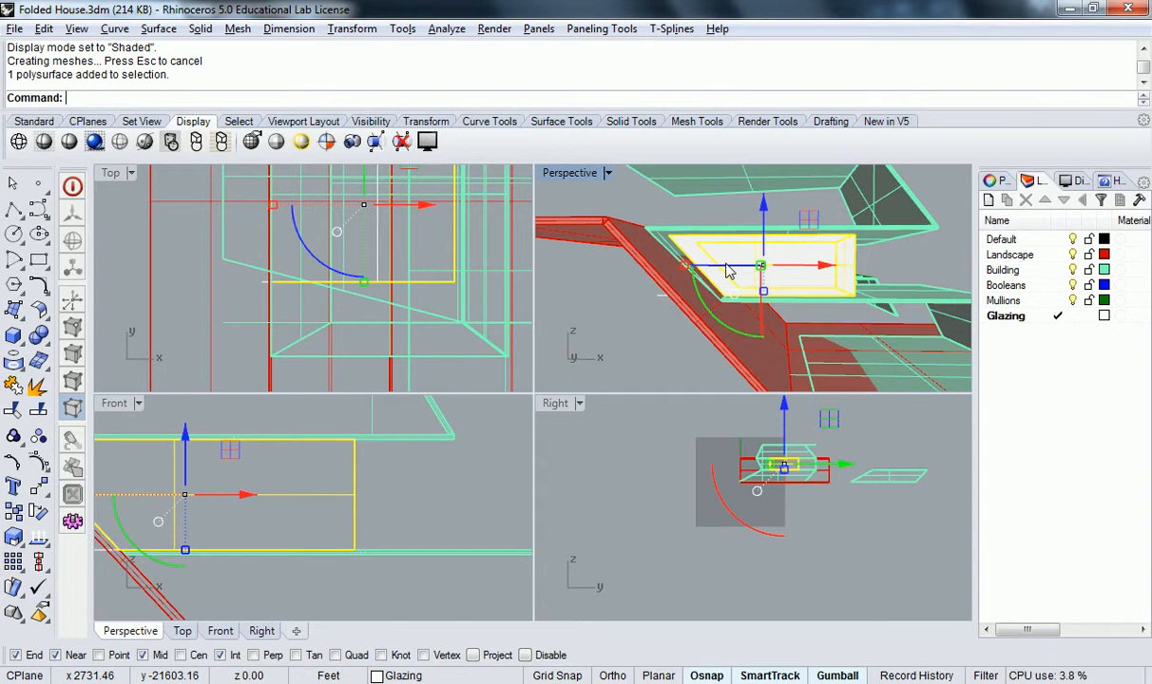
Select the glazing's base curve and move it outward along X, clear of the trimmed volume
key(Escape)
right_drag(804, 286, 737, 195)
click(850, 215)
click(841, 219)
drag(750, 193, 966, 239)
Extrude the relocated base curve upward as a solid to the lower corner of the roof
right_drag(859, 259, 782, 285)
click(791, 275)
text(Extrude)
key(Return)
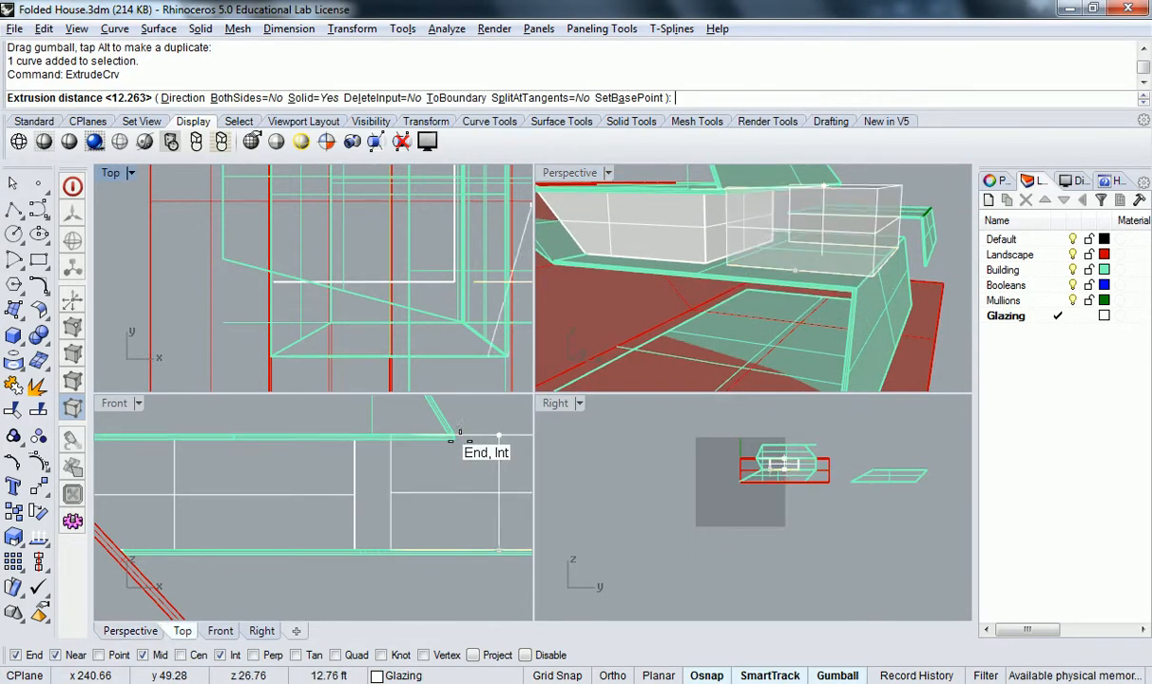
click(464, 445)
Move the trimmed glazing polysurface sideways along Y, out of the house
click(711, 220)
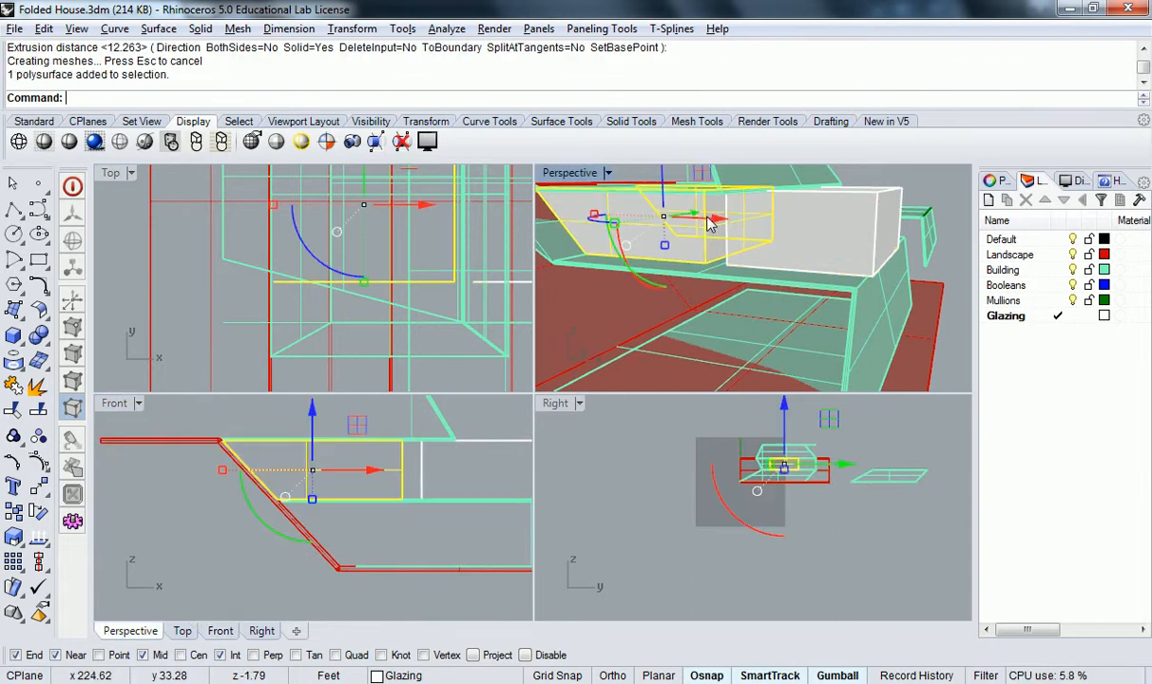
scroll(707, 224, down, 6)
right_drag(707, 220, 644, 266)
drag(738, 197, 565, 286)
key(Escape)
right_drag(679, 286, 722, 249)
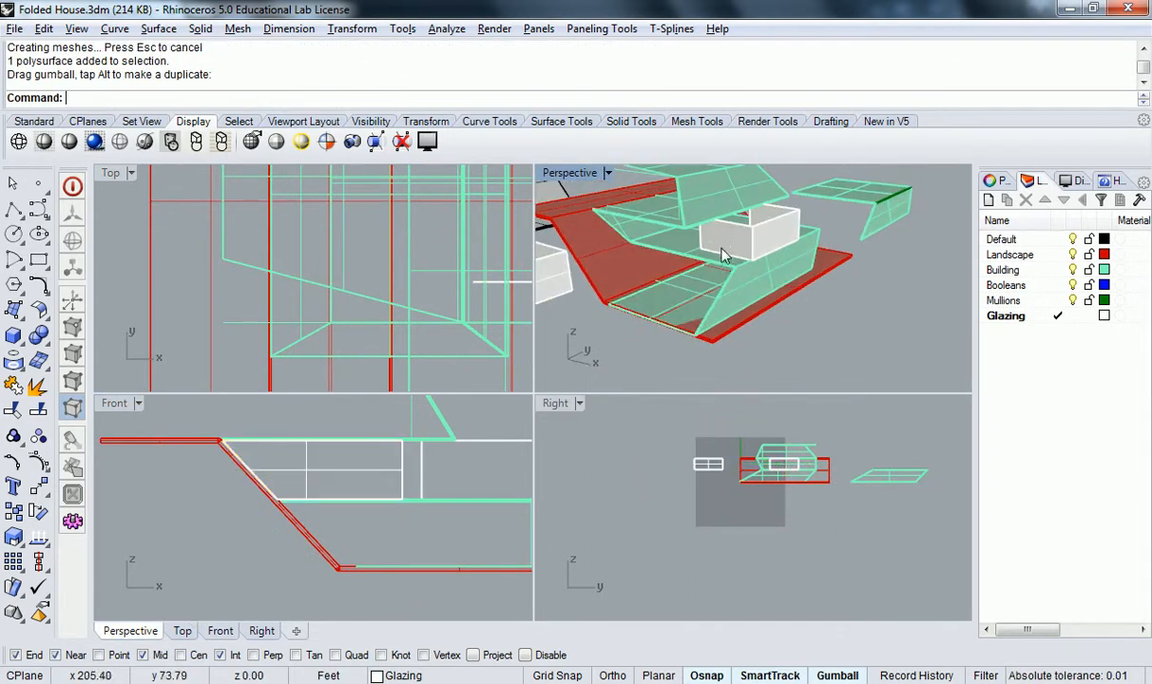
Move the new untrimmed extrusion along X toward the sloped landscape and inspect the gap at the fold
click(763, 236)
drag(763, 237, 732, 236)
right_drag(708, 249, 736, 242)
scroll(659, 224, up, 7)
shift+right_drag(675, 299, 796, 325)
key(Escape)
scroll(796, 286, down, 4)
mouse_move(795, 325)
right_down()
mouse_move(799, 339)
mouse_move(796, 317)
right_up()
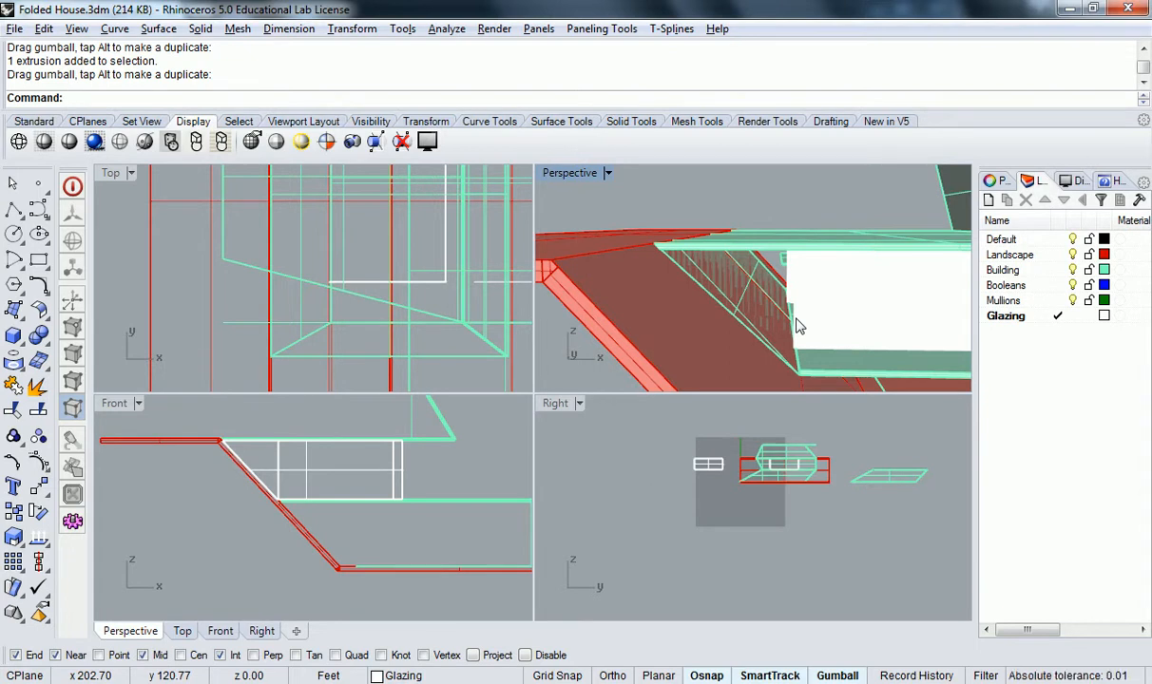
Undo the moves of the untrimmed extrusion and the trimmed glazing
key(ctrl+z)
key(ctrl+z)
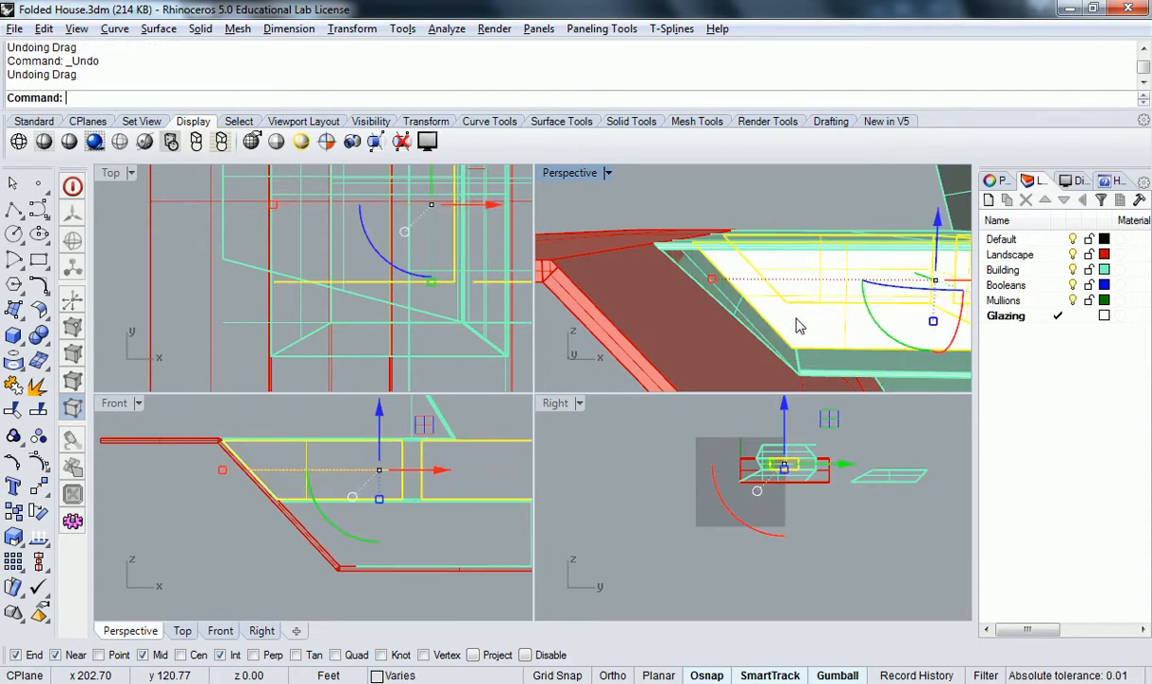
key(Escape)
right_drag(817, 315, 796, 318)
scroll(817, 323, down, 6)
Undo the second extrusion and the outward move of its base curve
click(796, 316)
key(Delete)
key(ctrl+z)
key(ctrl+z)
key(ctrl+z)
key(Escape)
Examine the trimmed glazing between the middle floor and the roof from several angles
right_drag(779, 350, 819, 328)
scroll(819, 328, up, 6)
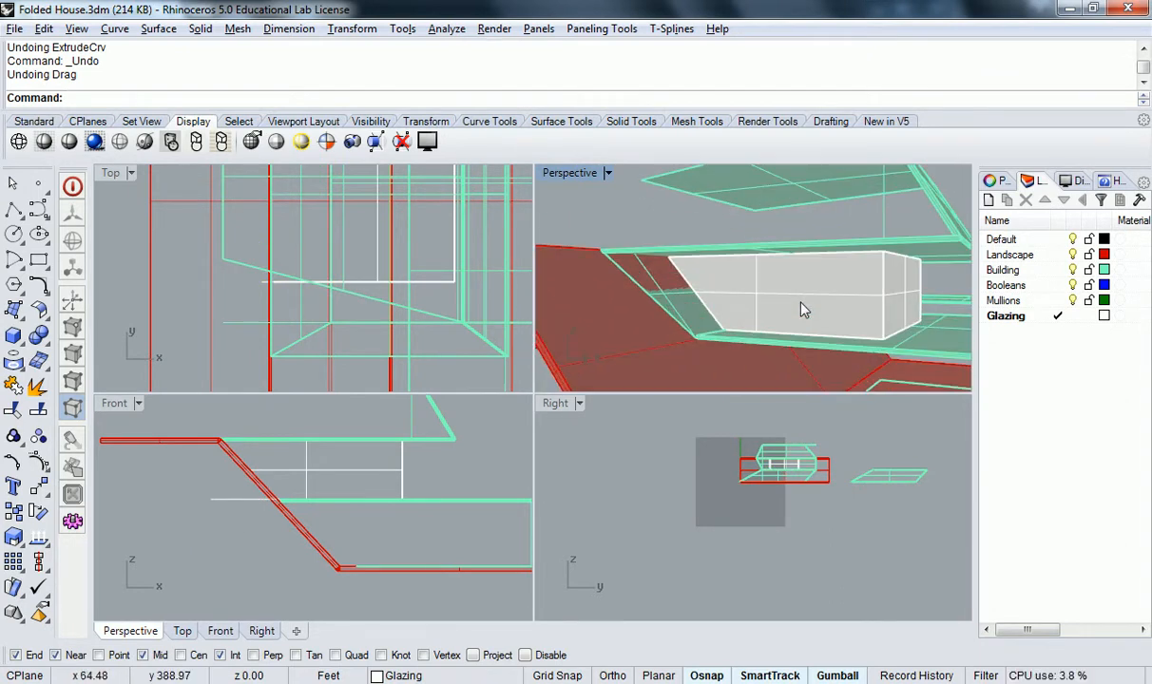
right_drag(692, 308, 770, 332)
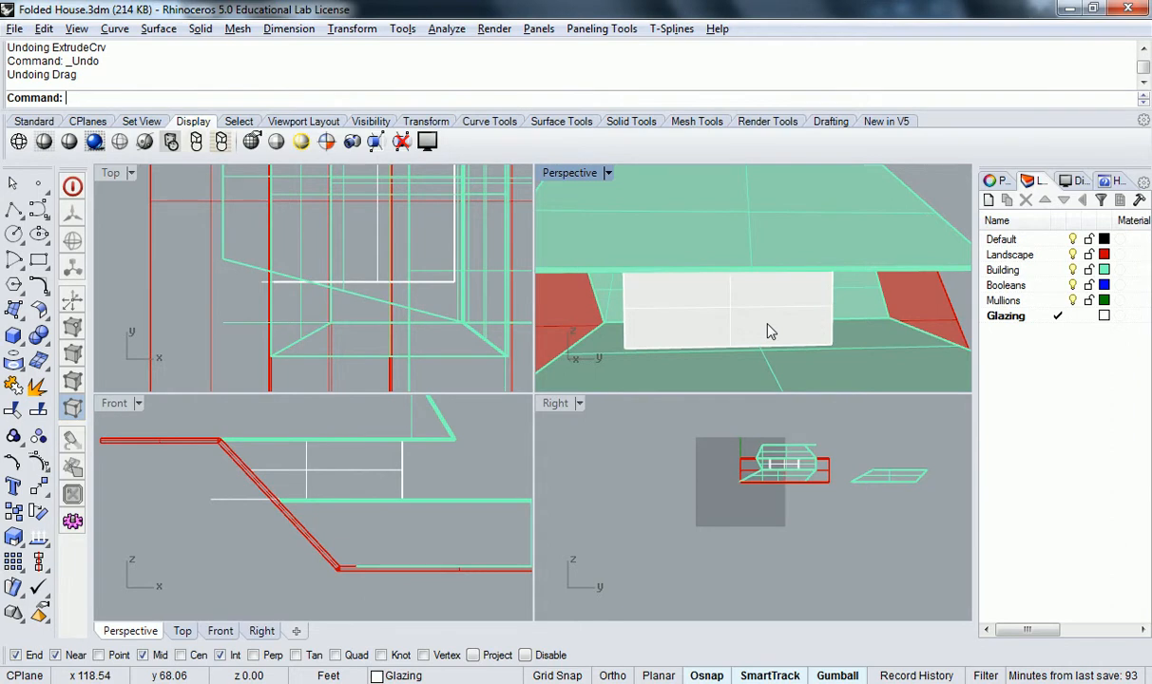
right_drag(763, 328, 757, 280)
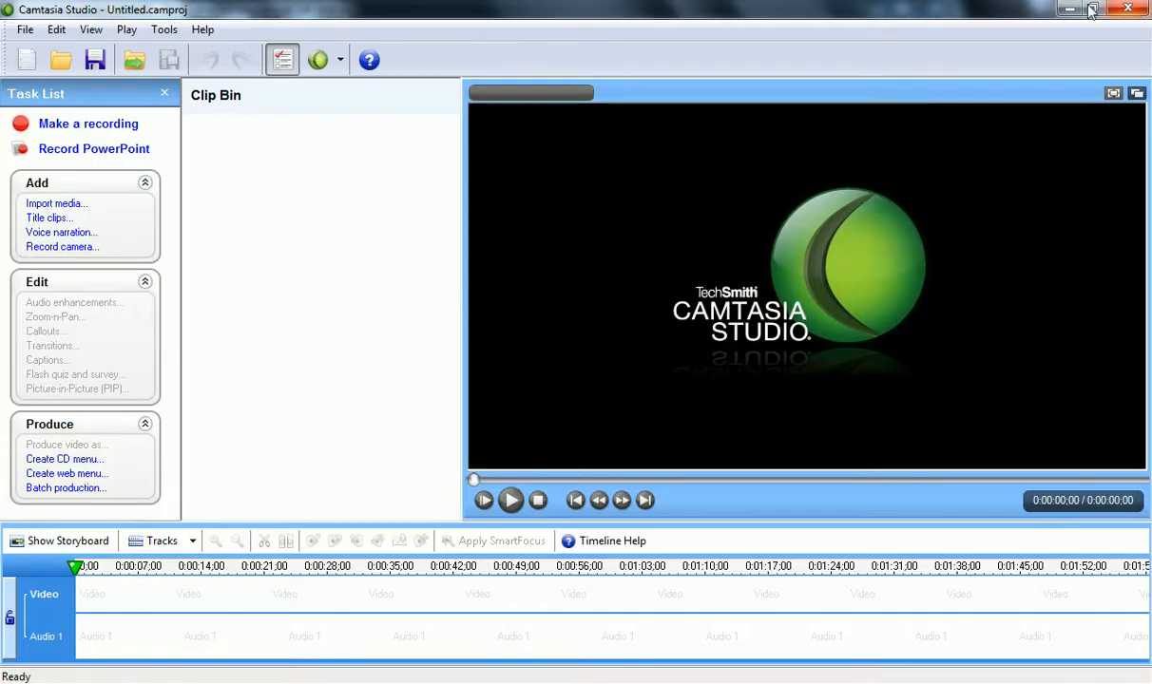
click(1069, 8)
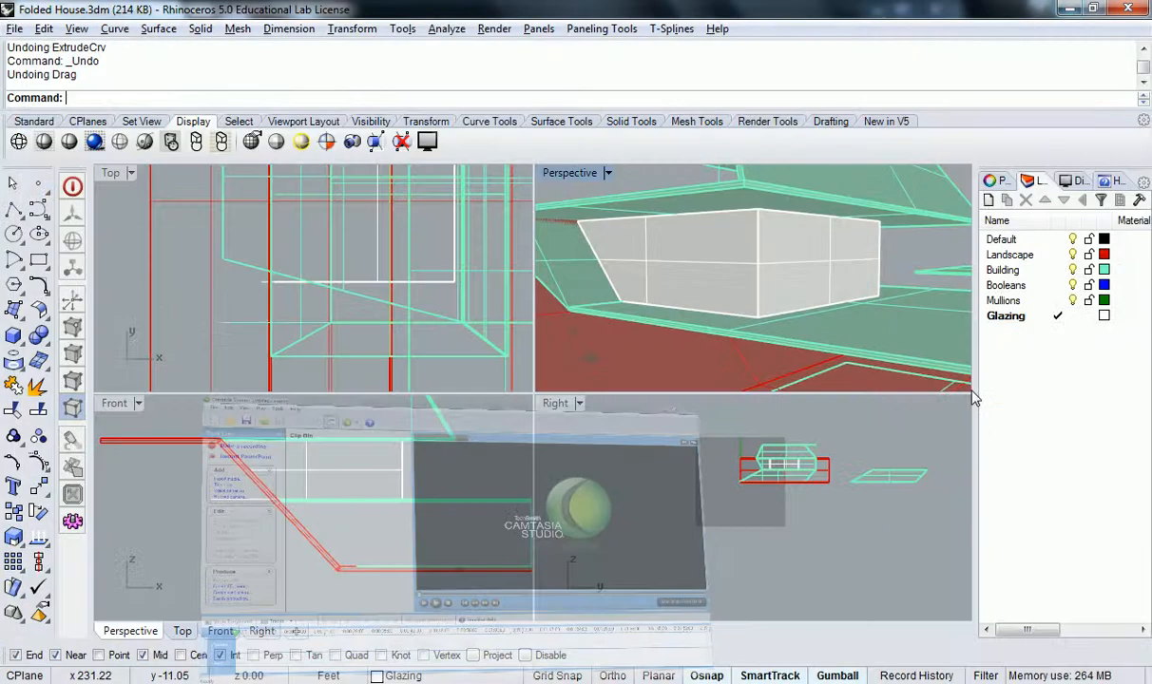